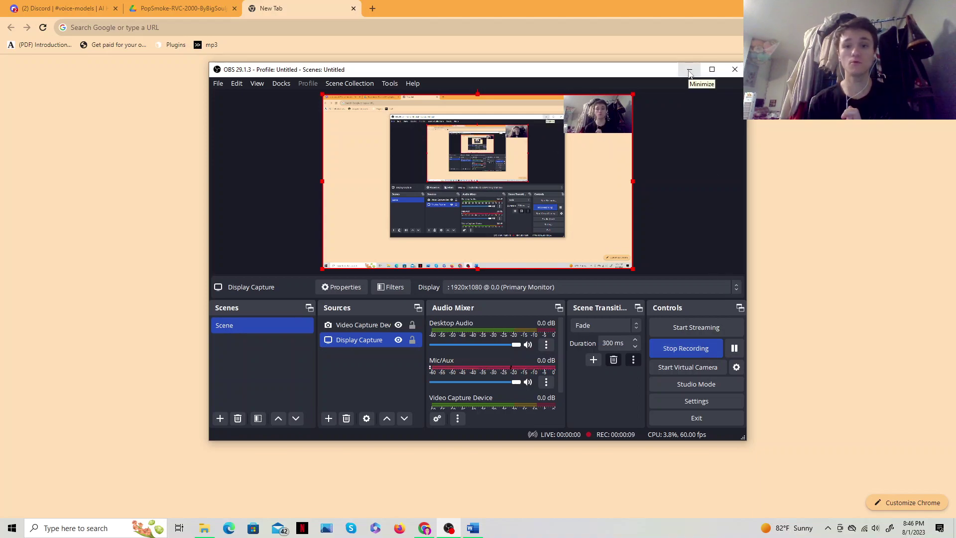
Step: Minimize the OBS Studio window to reveal Chrome's new tab page
left_click(689, 70)
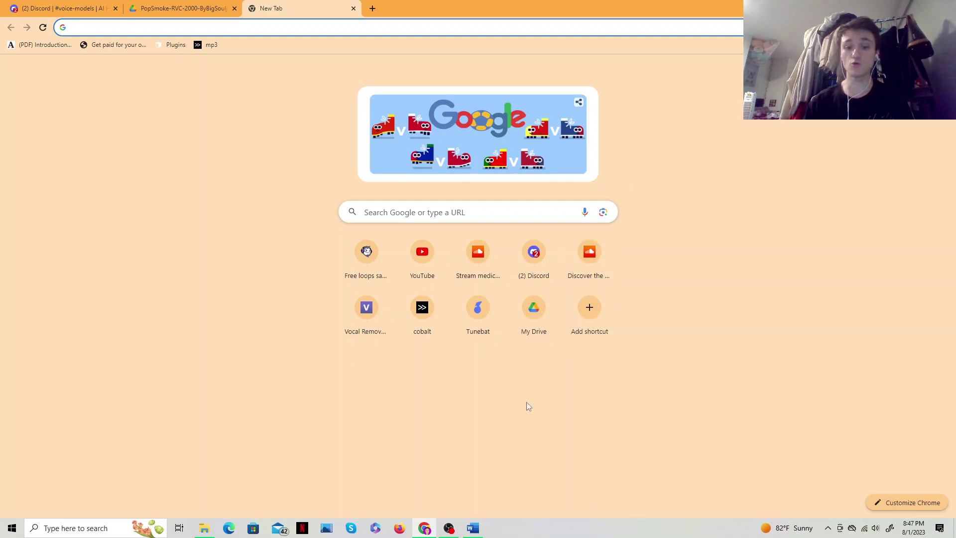
Step: Briefly play tutorial.mp3 from Downloads, close Media Player, and bring back the Word instructions
left_click(475, 530)
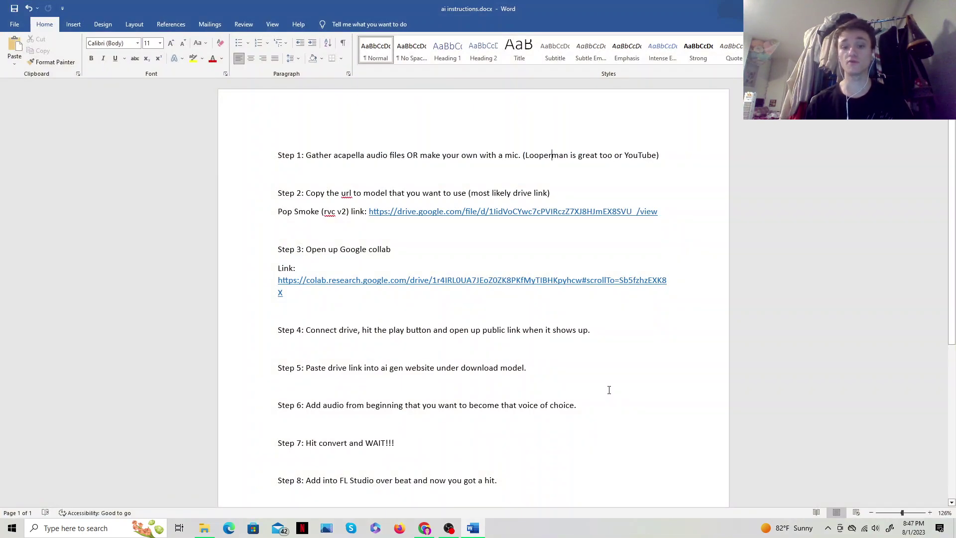
left_click(425, 528)
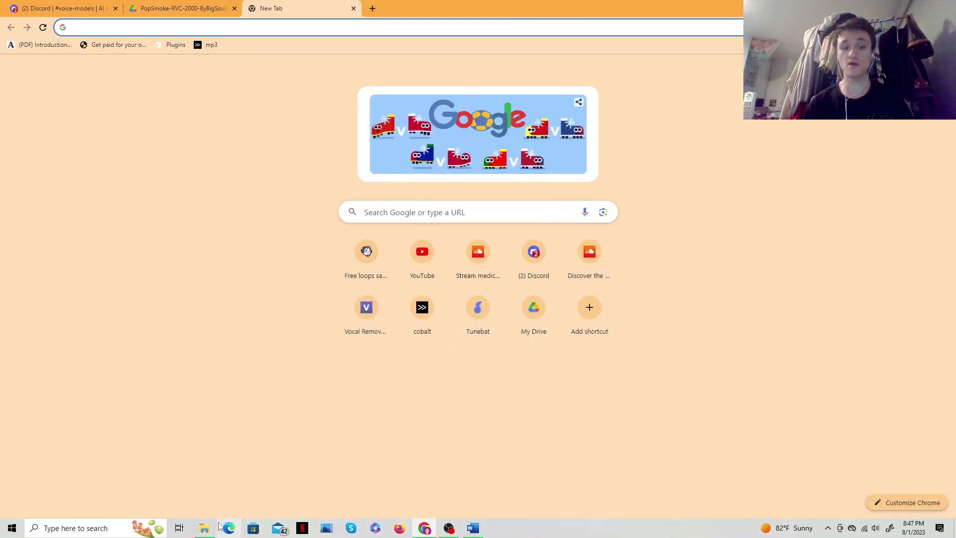
left_click(204, 529)
double_click(475, 423)
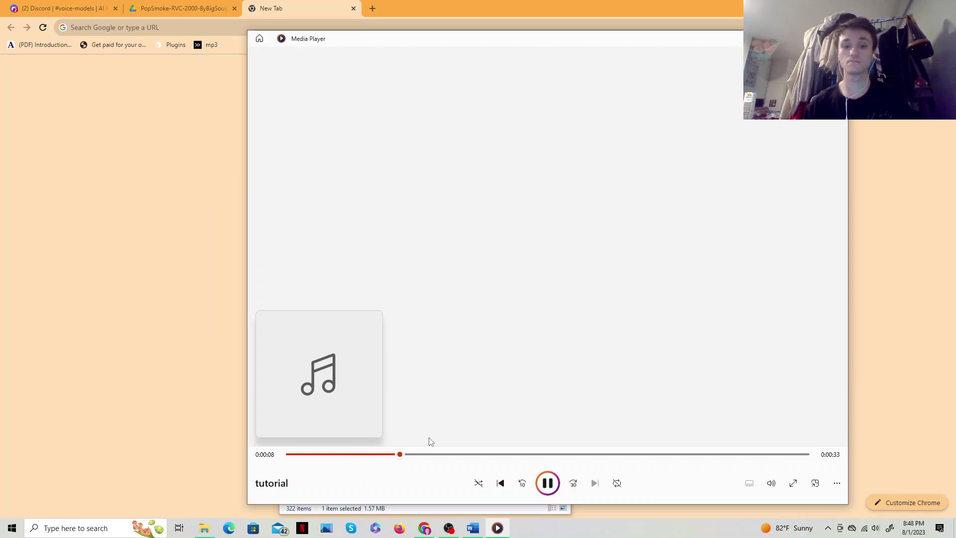
left_click(540, 483)
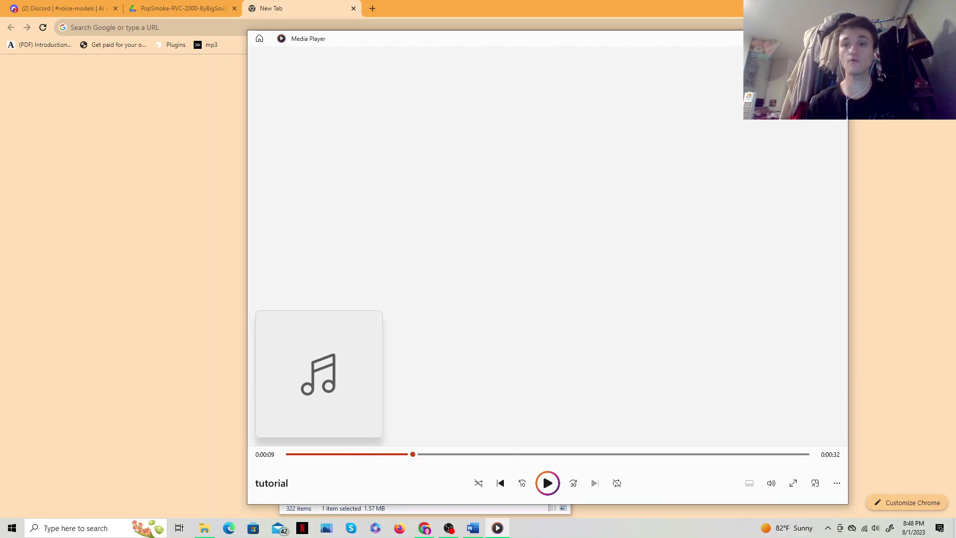
left_click(831, 38)
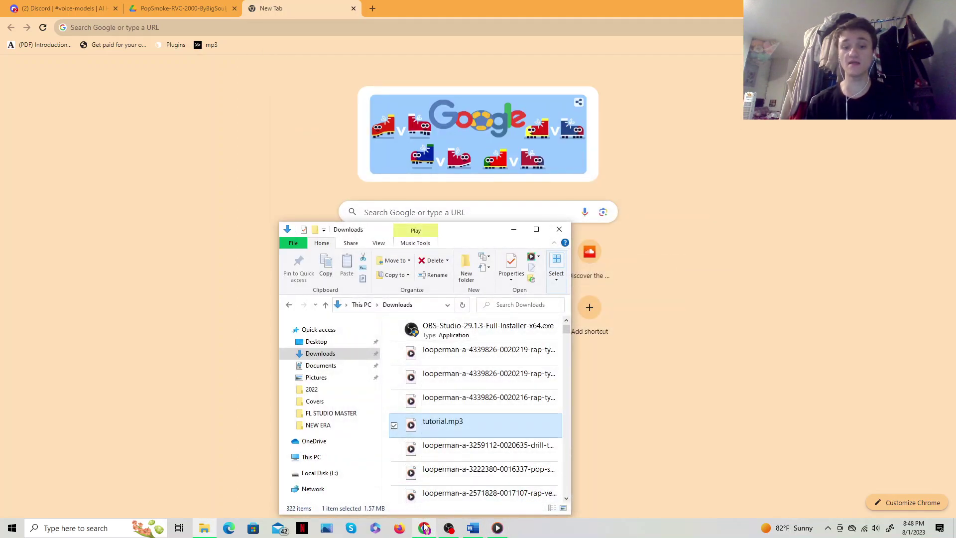
left_click(473, 528)
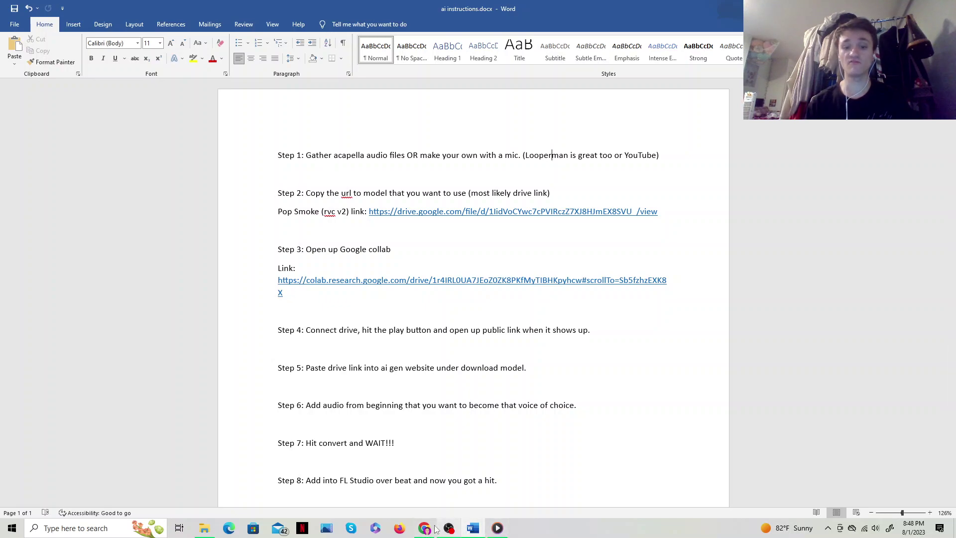
mouse_move(425, 528)
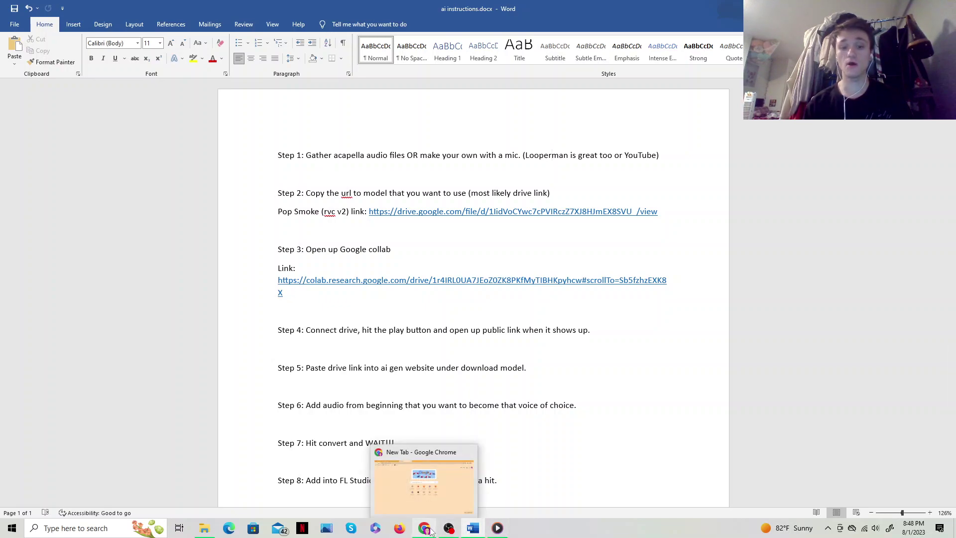
Step: Open looperman.com in a new tab and browse its Acapellas listings
left_click(425, 529)
left_click(372, 8)
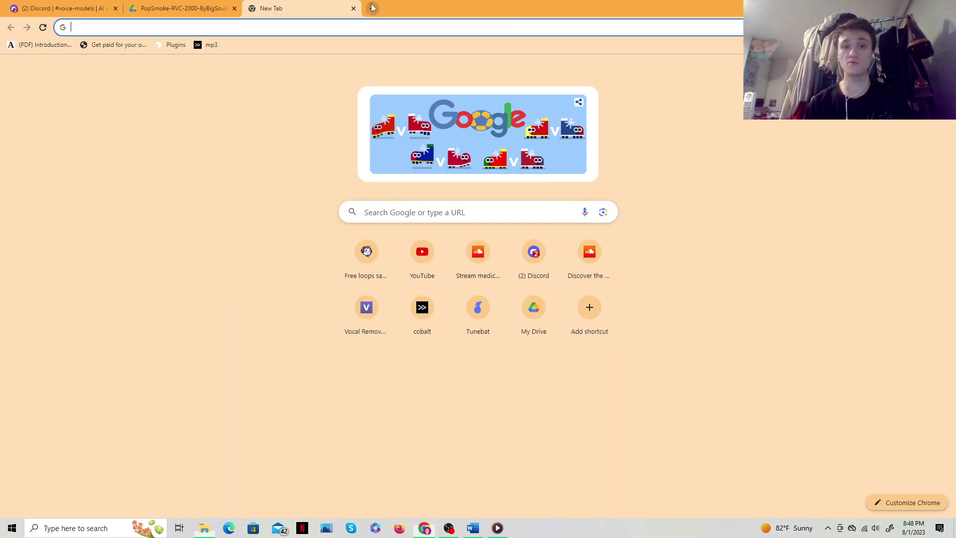
type("loo")
key("Return")
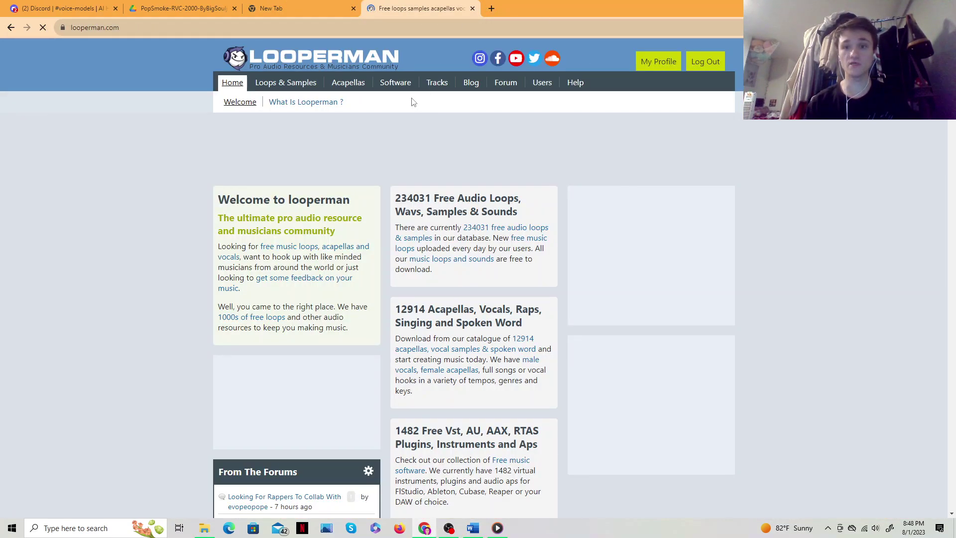
left_click(359, 85)
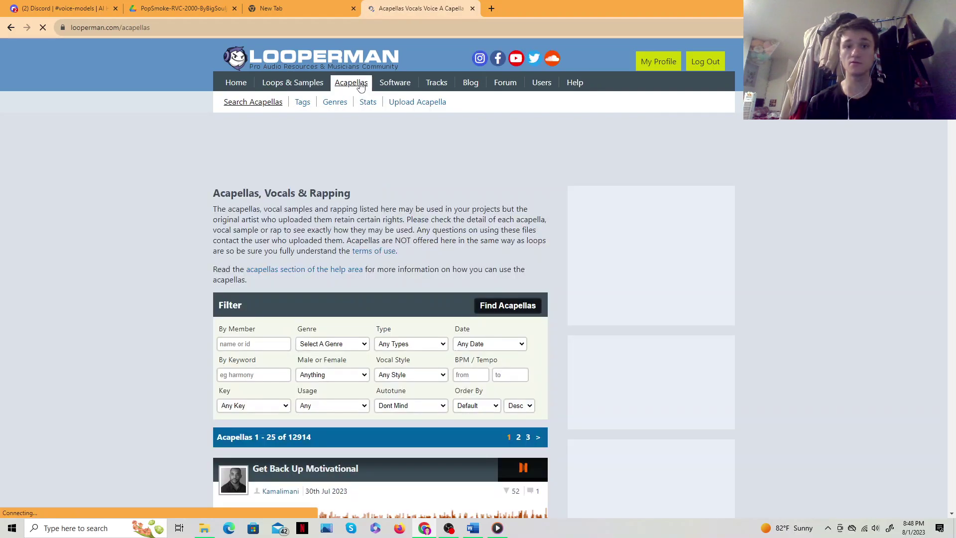
scroll(307, 377, "down", 3)
scroll(307, 376, "down", 5)
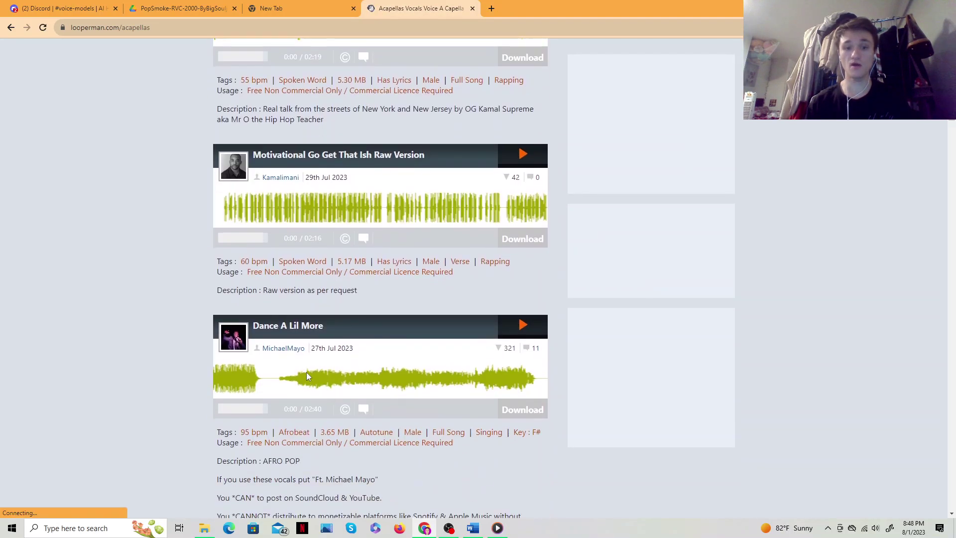
scroll(307, 376, "down", 3)
scroll(307, 376, "down", 6)
scroll(306, 376, "down", 5)
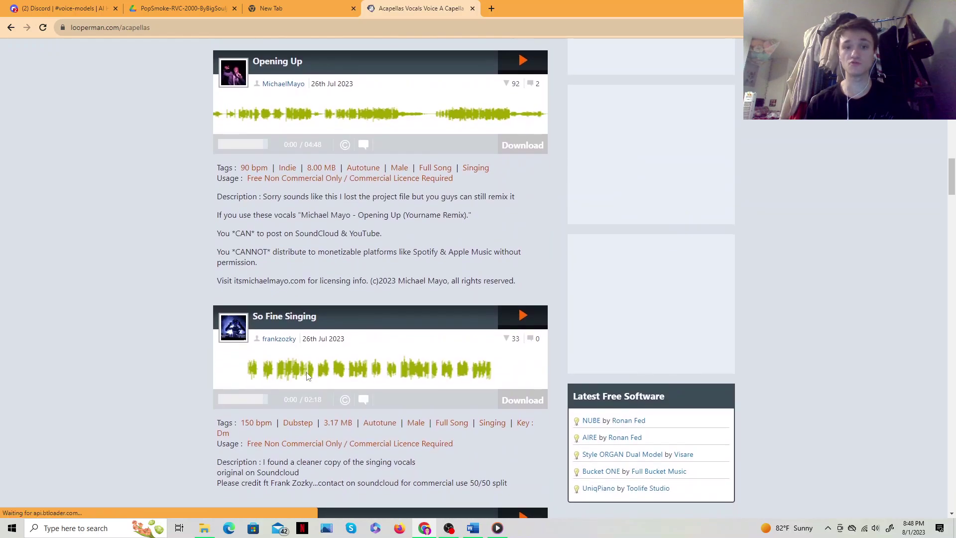
scroll(307, 376, "down", 5)
scroll(307, 376, "down", 4)
scroll(307, 376, "up", 10)
scroll(307, 376, "up", 12)
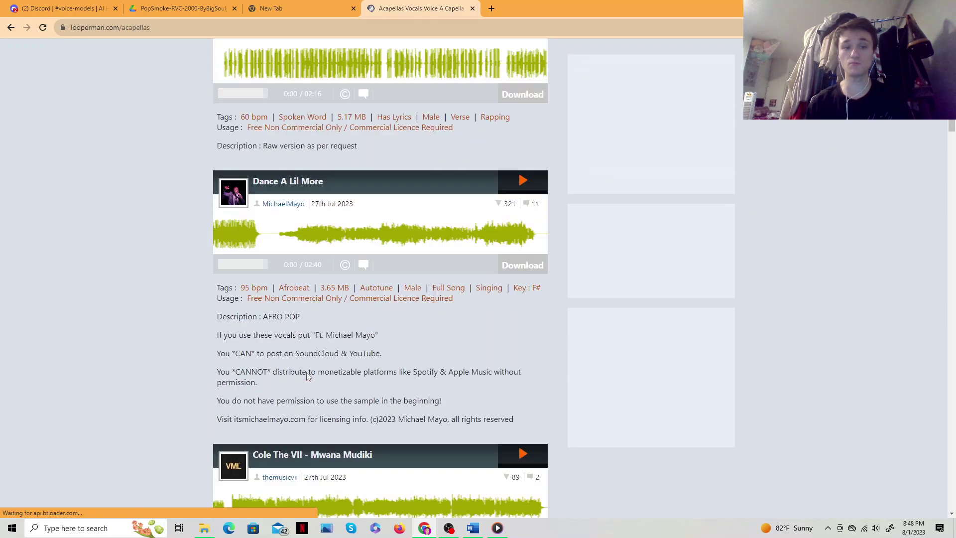
scroll(307, 375, "up", 6)
scroll(306, 375, "up", 4)
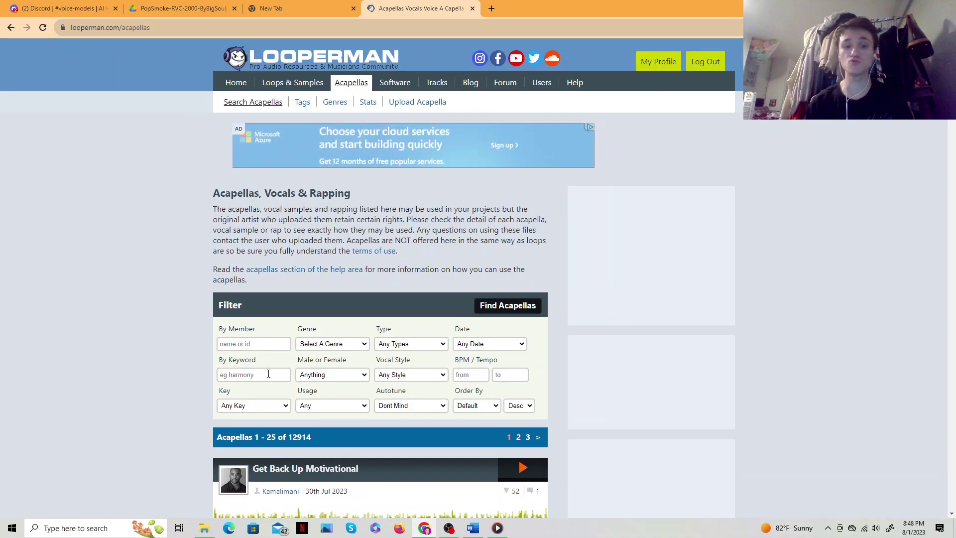
scroll(327, 377, "down", 2)
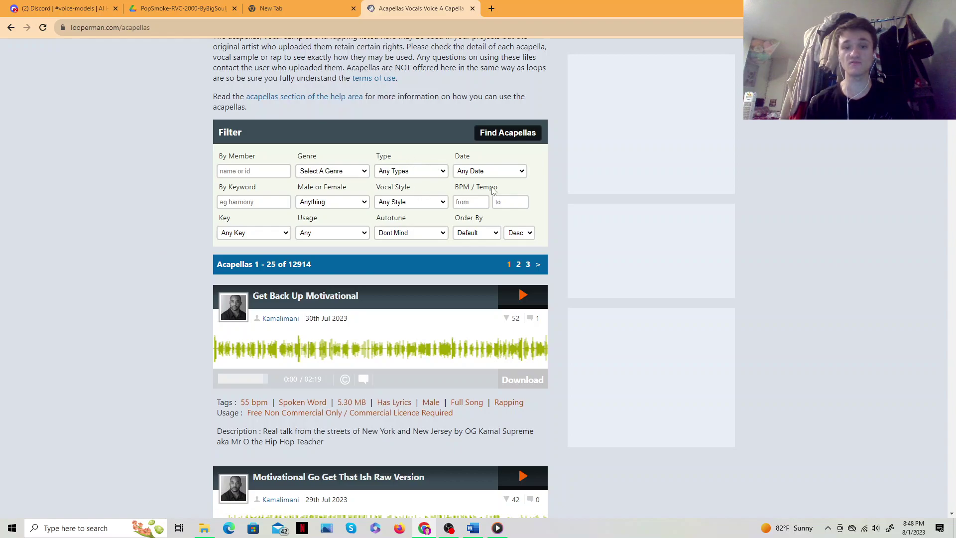
scroll(431, 319, "down", 3)
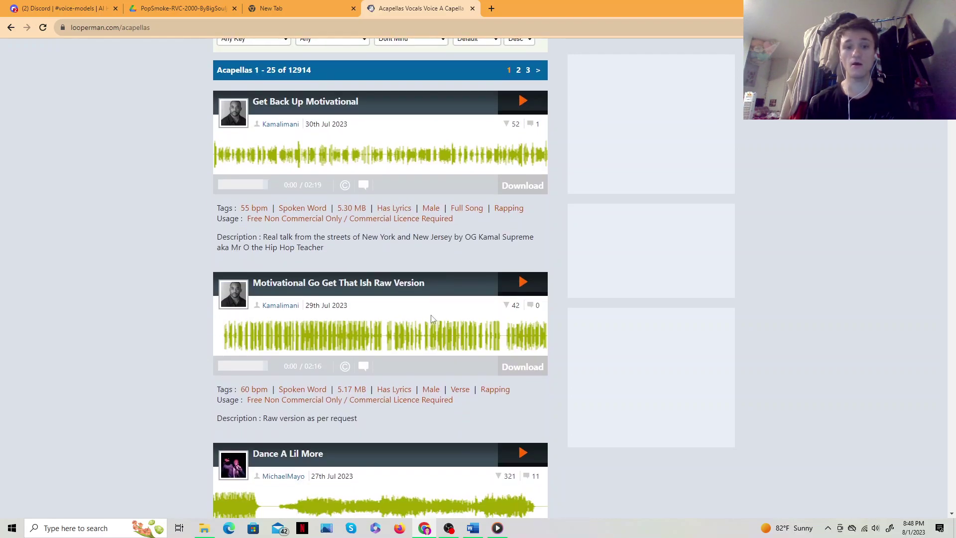
scroll(432, 320, "up", 1)
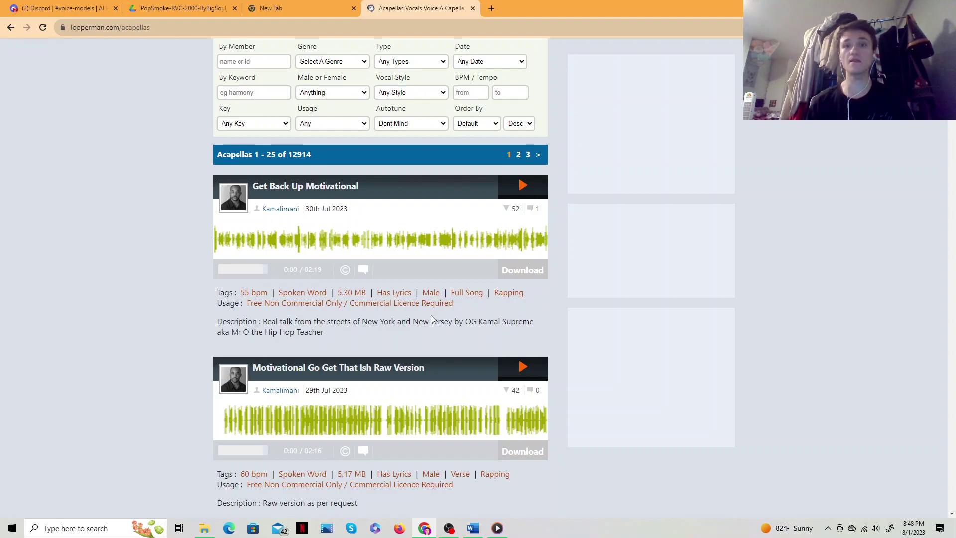
scroll(431, 319, "down", 1)
scroll(431, 319, "up", 2)
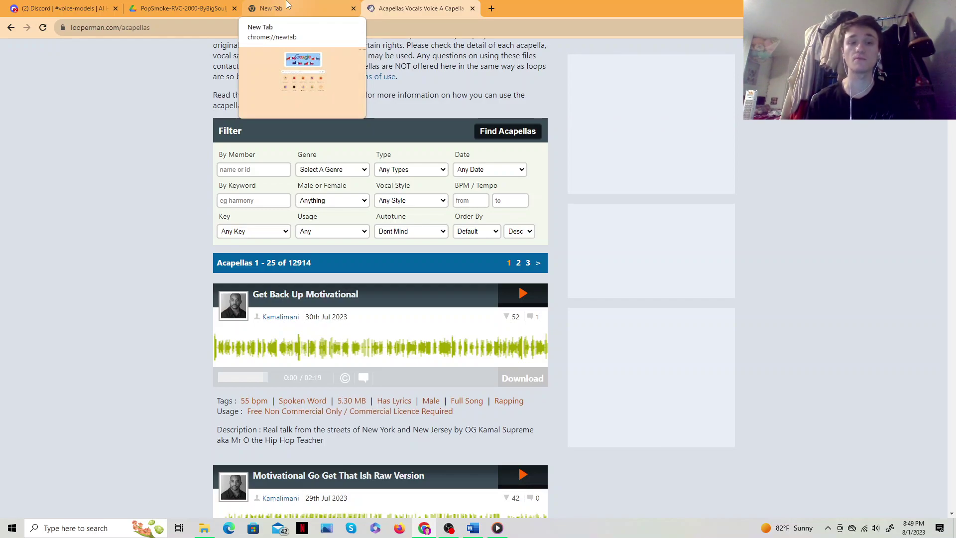
left_click(287, 5)
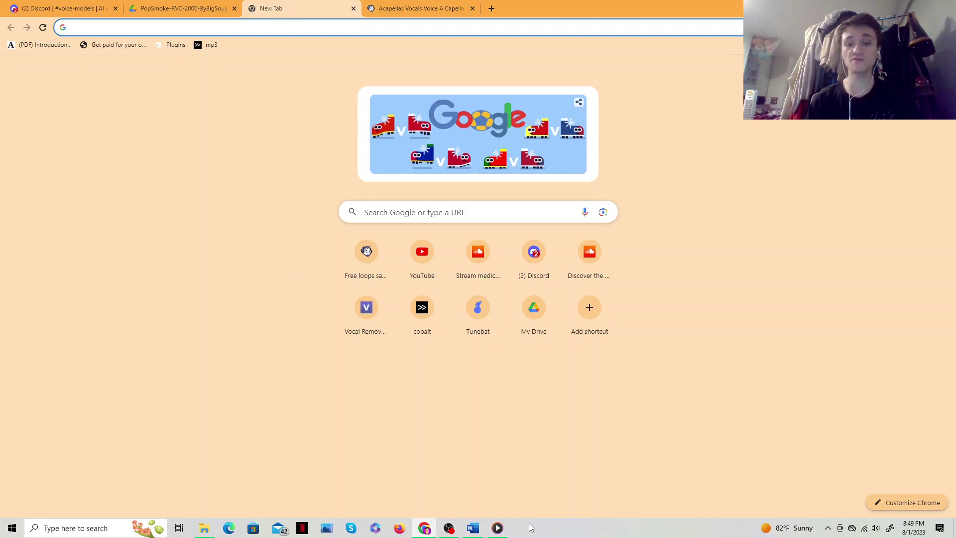
Step: Open the Pop Smoke Drive link from Word, copy its address, and select the Colab link
left_click(472, 528)
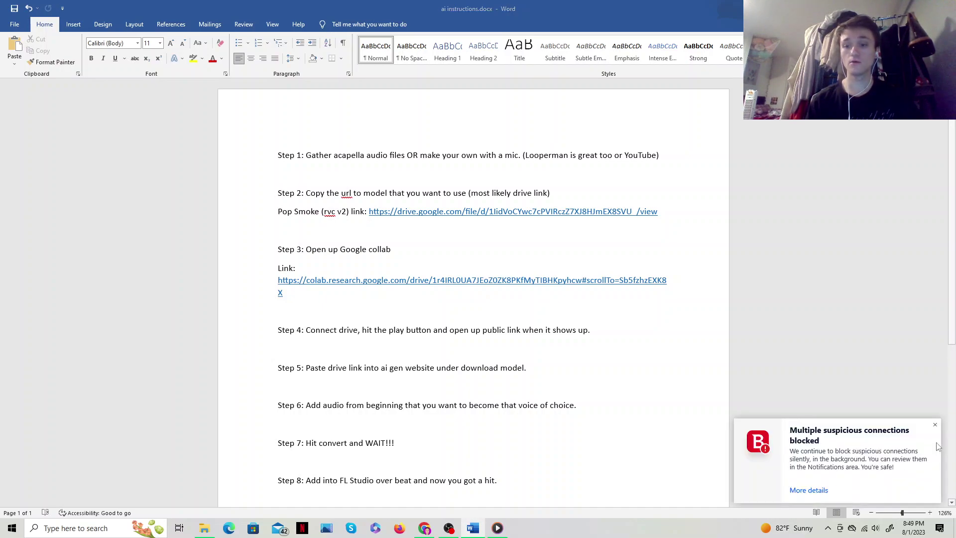
left_click(936, 428)
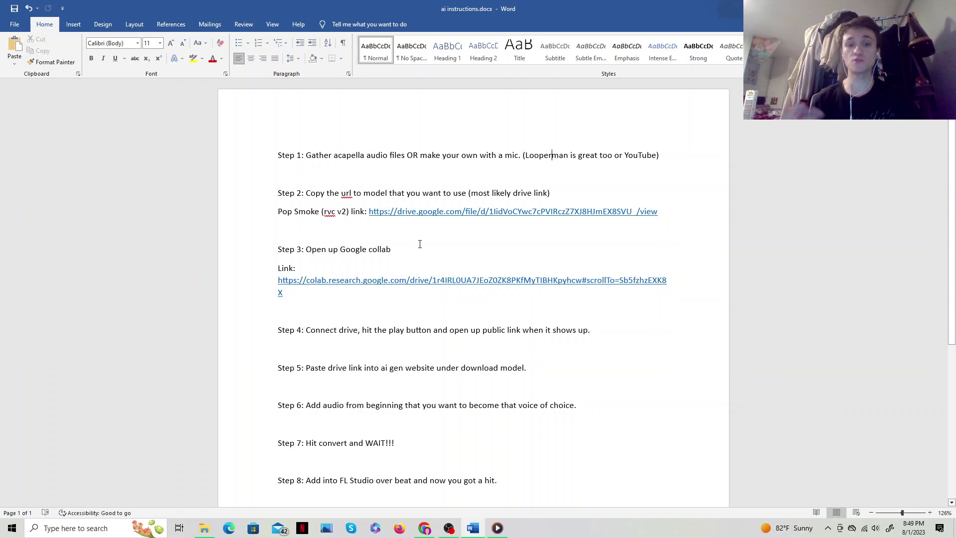
left_click(452, 215)
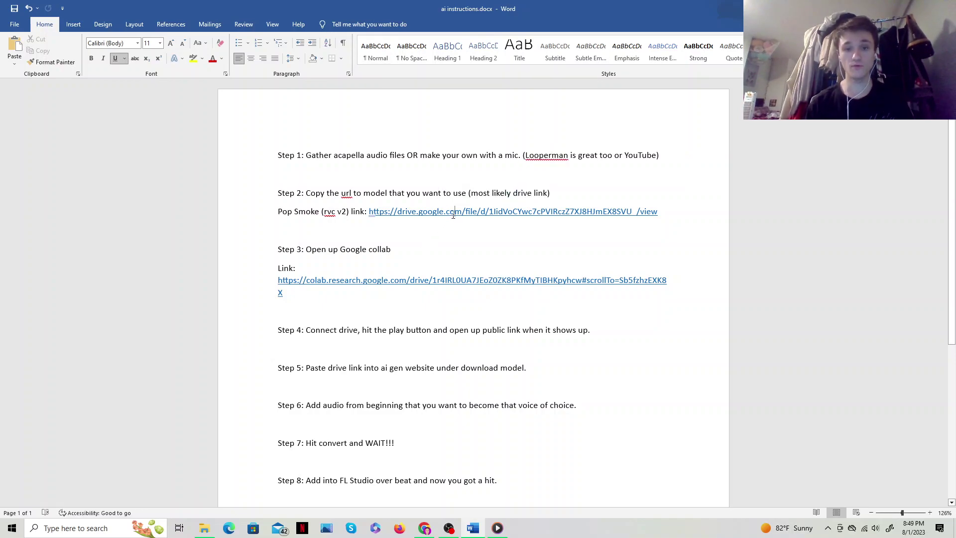
left_click(453, 213, "ctrl")
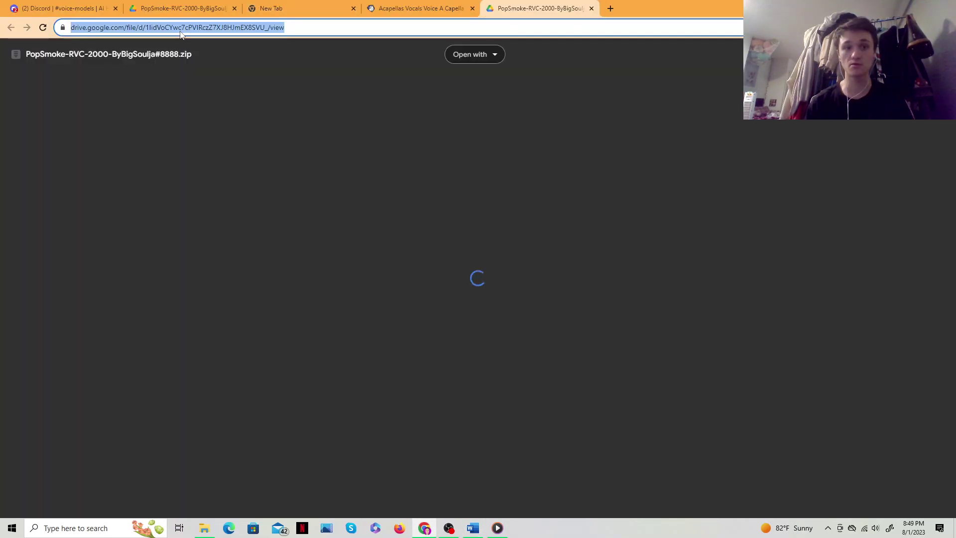
right_click(180, 28)
left_click(222, 87)
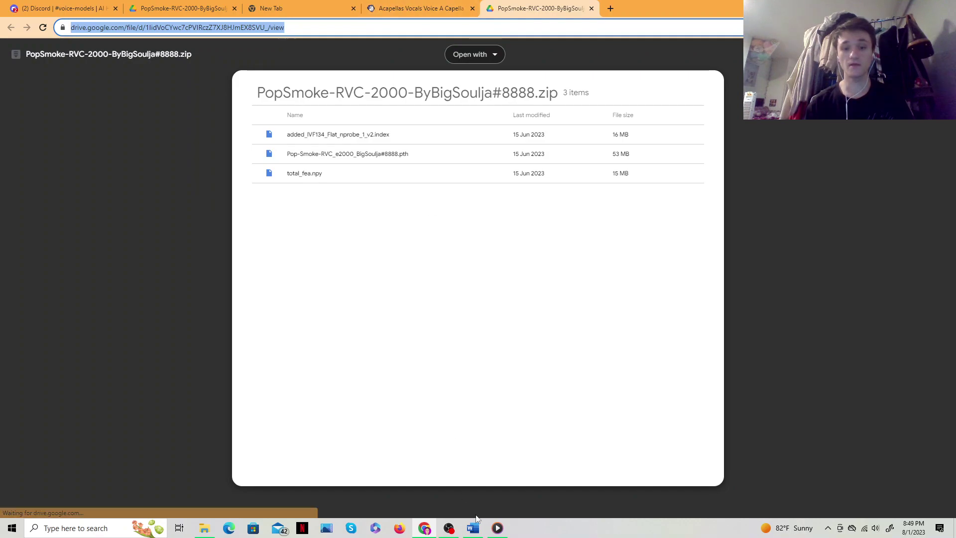
key("alt+Tab")
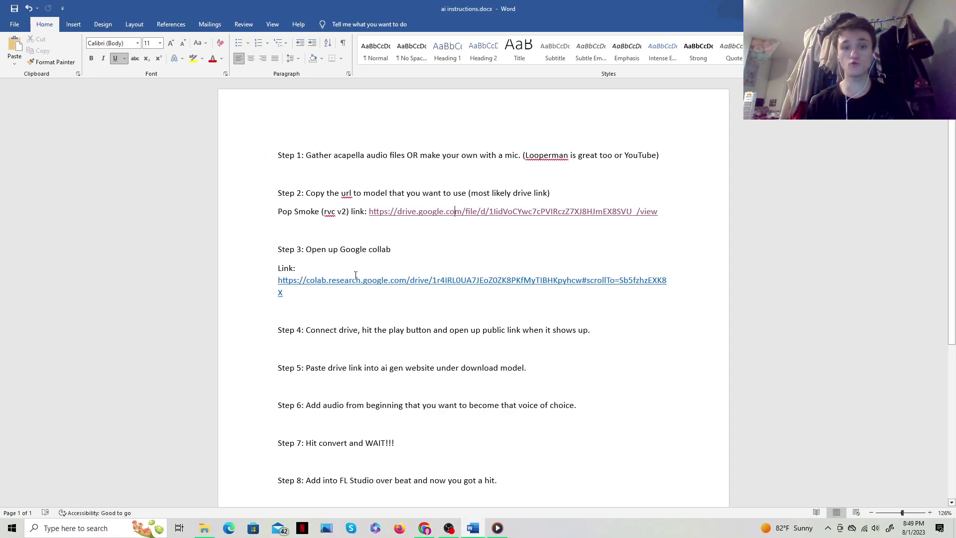
triple_click(353, 288)
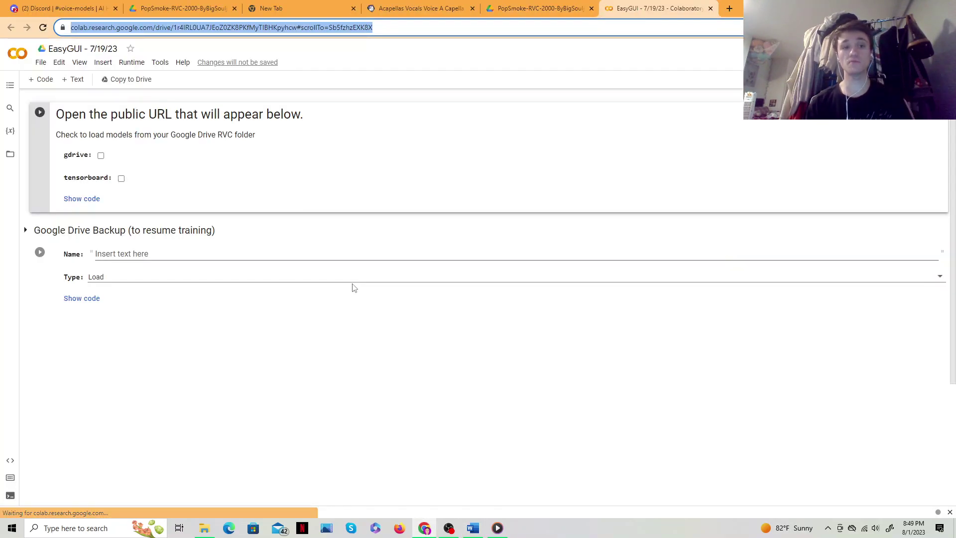
Step: Run the EasyGUI setup cell, accept the Run anyway warning, and check the Word steps meanwhile
left_click(599, 216)
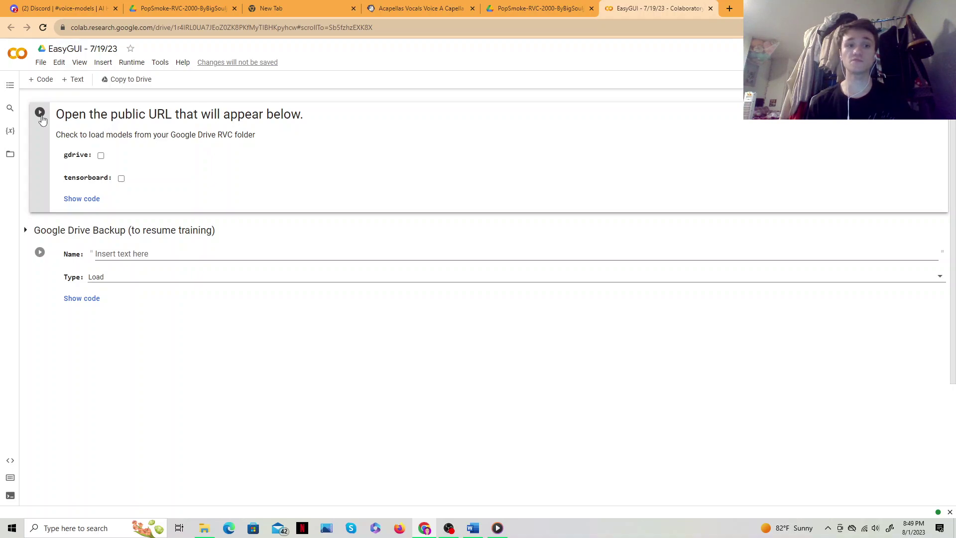
left_click(40, 113)
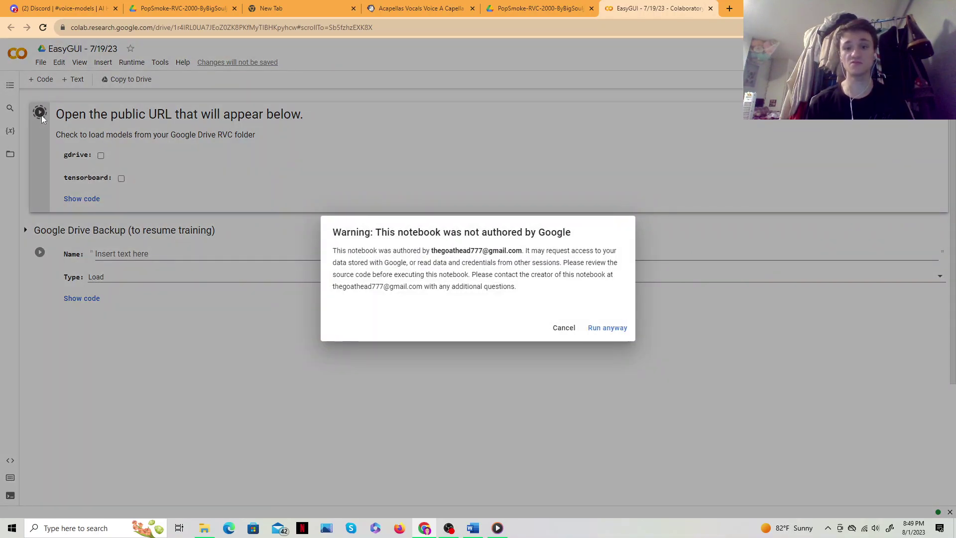
left_click(601, 327)
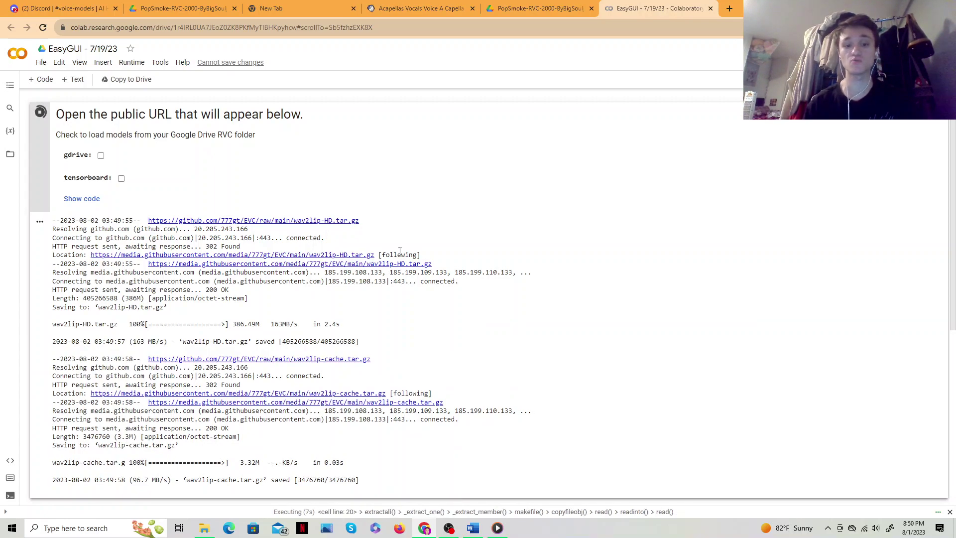
scroll(401, 251, "down", 2)
scroll(402, 251, "down", 2)
left_click(472, 529)
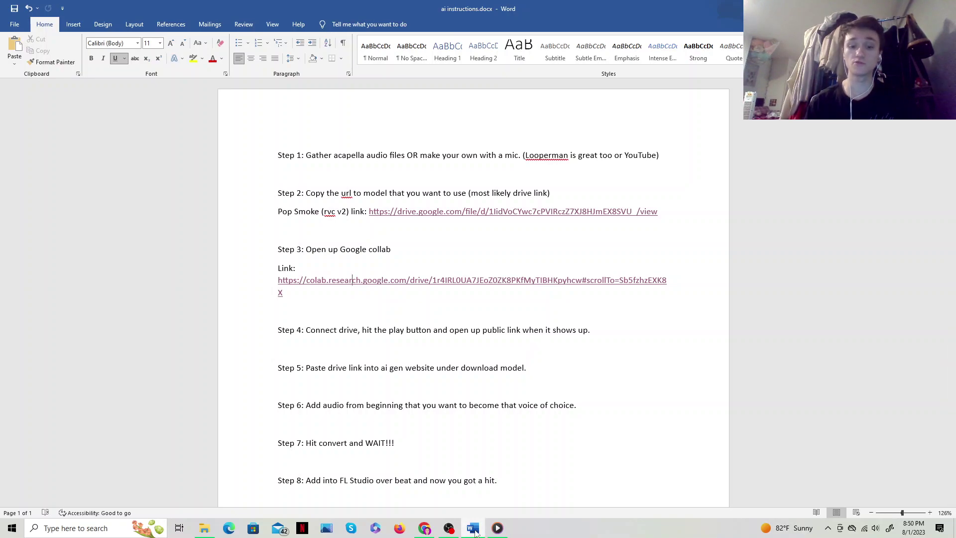
left_click(475, 530)
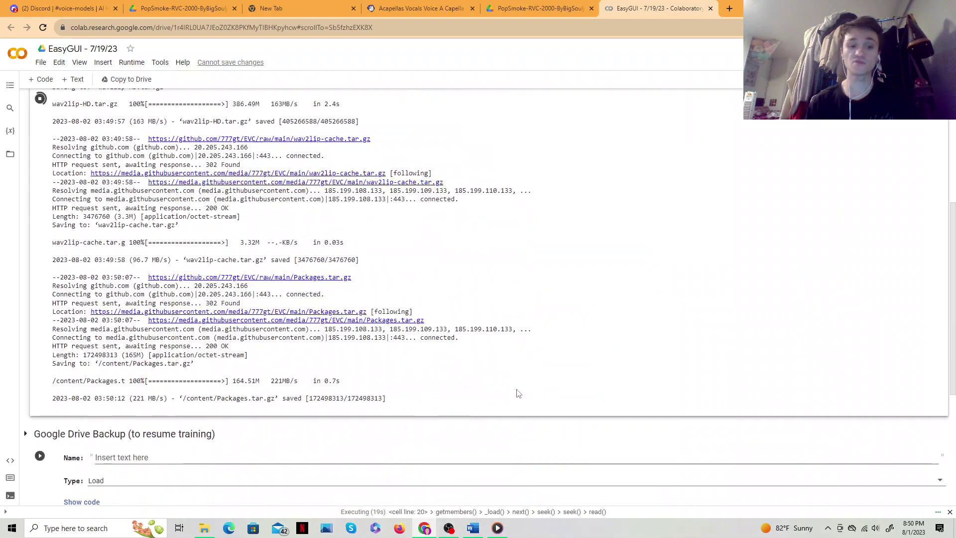
scroll(517, 393, "up", 1)
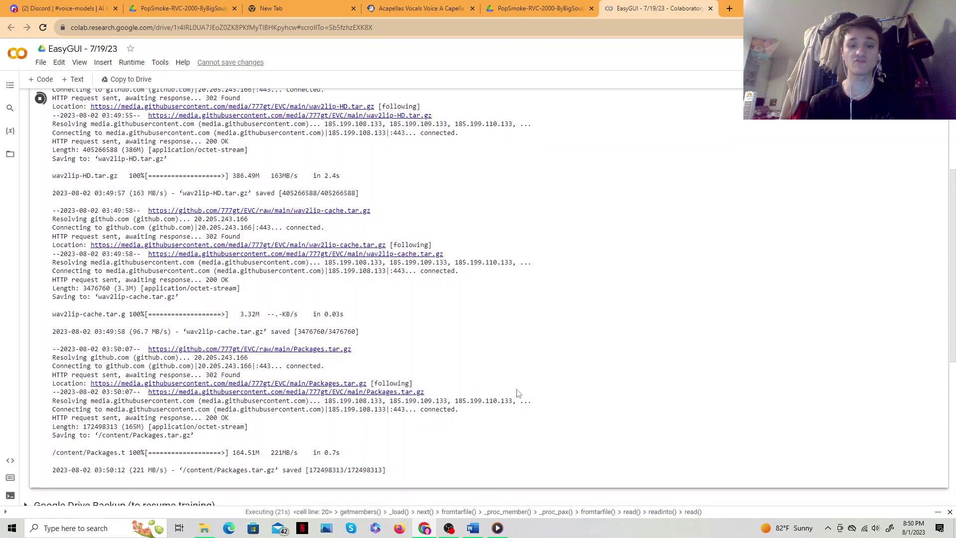
scroll(517, 393, "up", 1)
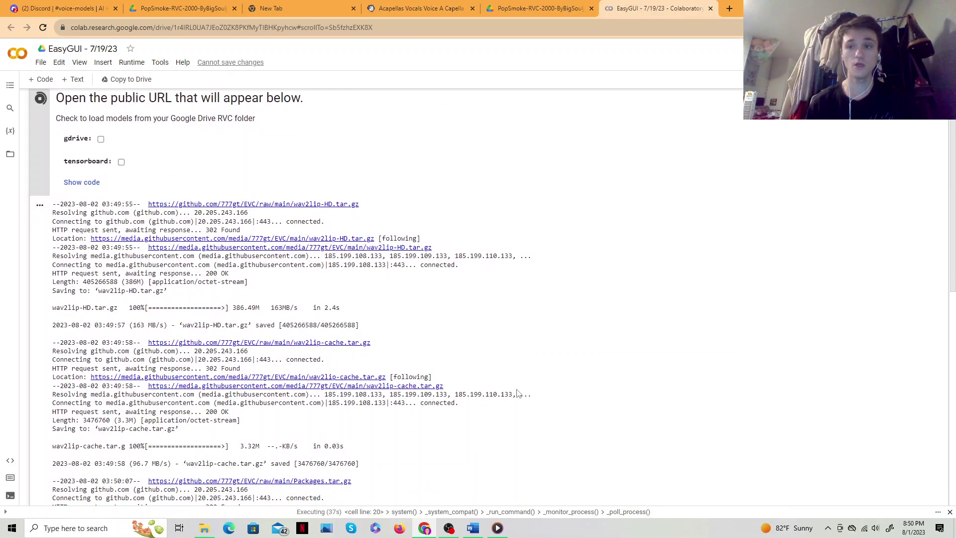
scroll(518, 394, "down", 1)
scroll(518, 394, "down", 1)
scroll(519, 394, "down", 10)
scroll(518, 394, "down", 3)
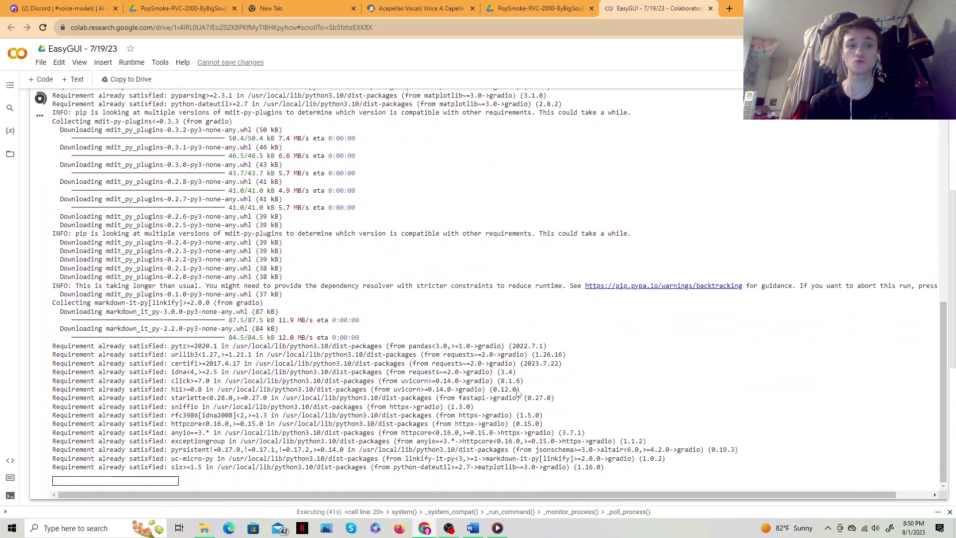
scroll(517, 394, "up", 3)
scroll(516, 390, "up", 3)
scroll(517, 389, "up", 1)
scroll(517, 390, "up", 2)
scroll(518, 394, "up", 2)
scroll(518, 394, "up", 1)
scroll(518, 393, "up", 2)
scroll(518, 394, "down", 3)
scroll(518, 393, "down", 3)
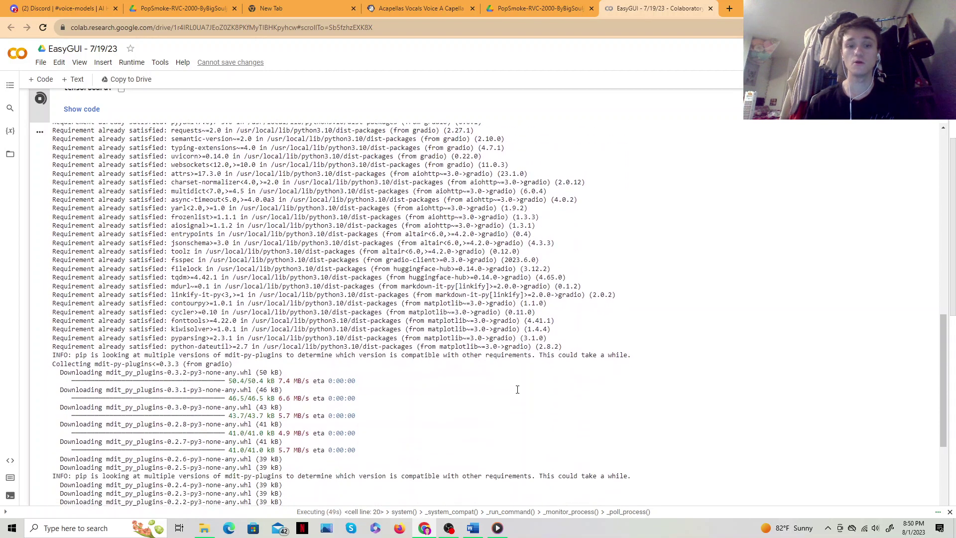
scroll(517, 393, "down", 3)
scroll(517, 393, "down", 2)
scroll(516, 393, "down", 4)
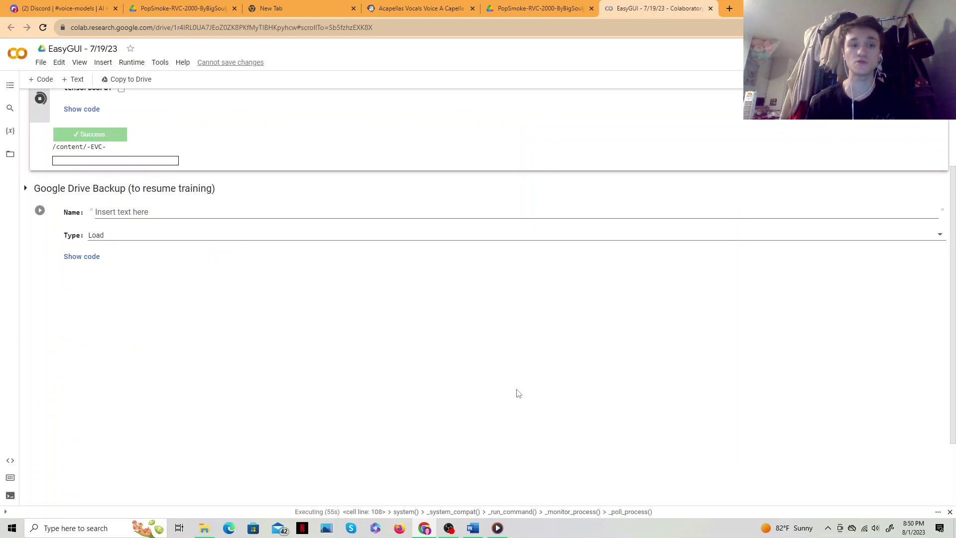
scroll(517, 393, "up", 1)
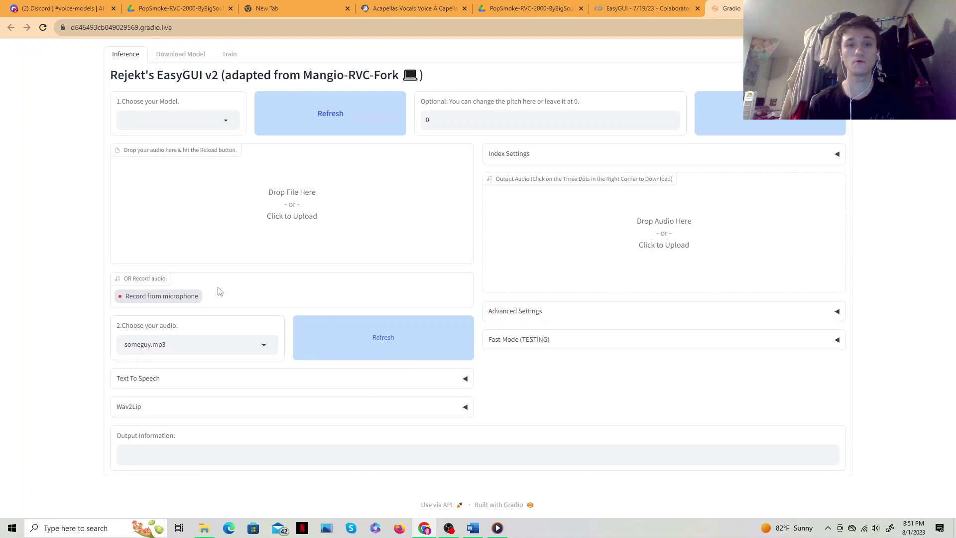
Step: Paste the Pop Smoke Drive URL into Download Model and download it as popsmokeheuafkef
left_click(202, 60)
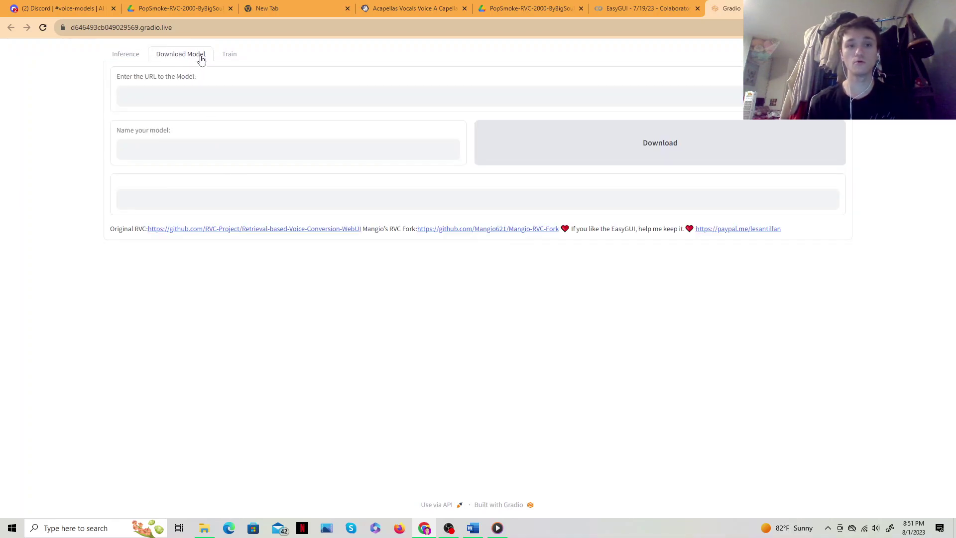
left_click(203, 95)
key("ctrl+v")
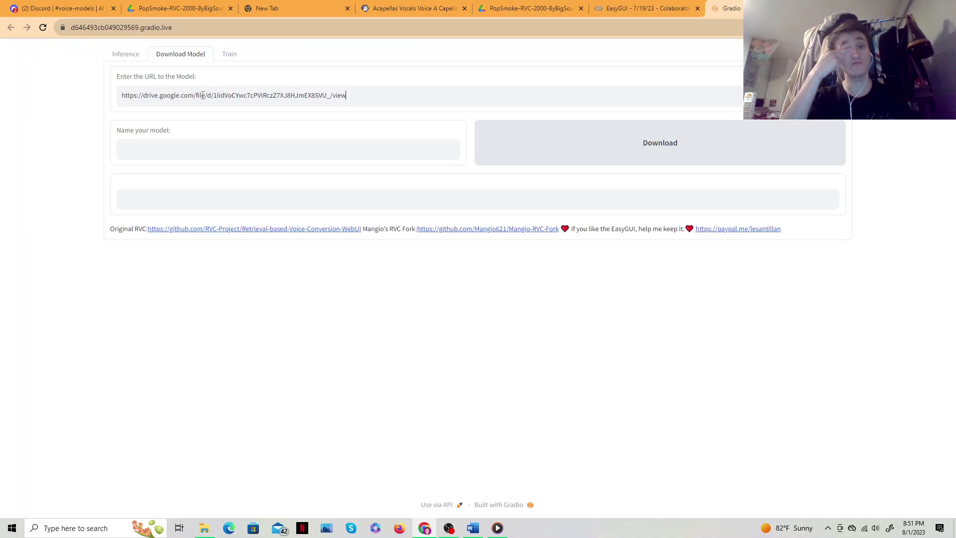
left_click(469, 528)
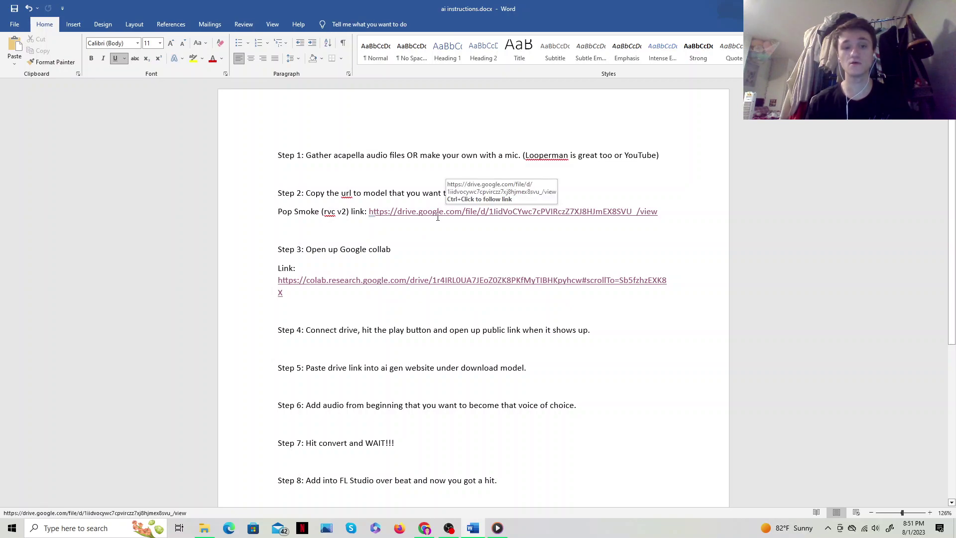
scroll(398, 282, "down", 2)
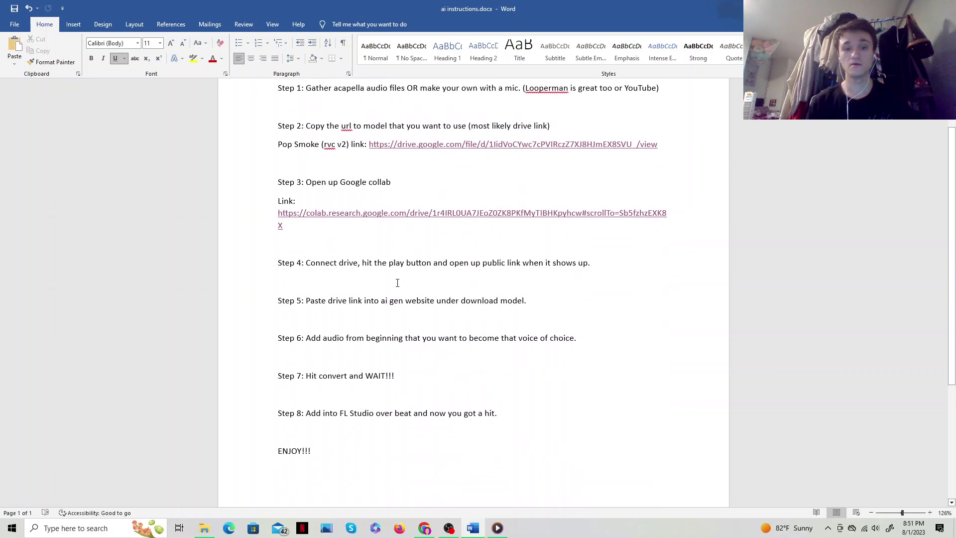
scroll(398, 283, "down", 1)
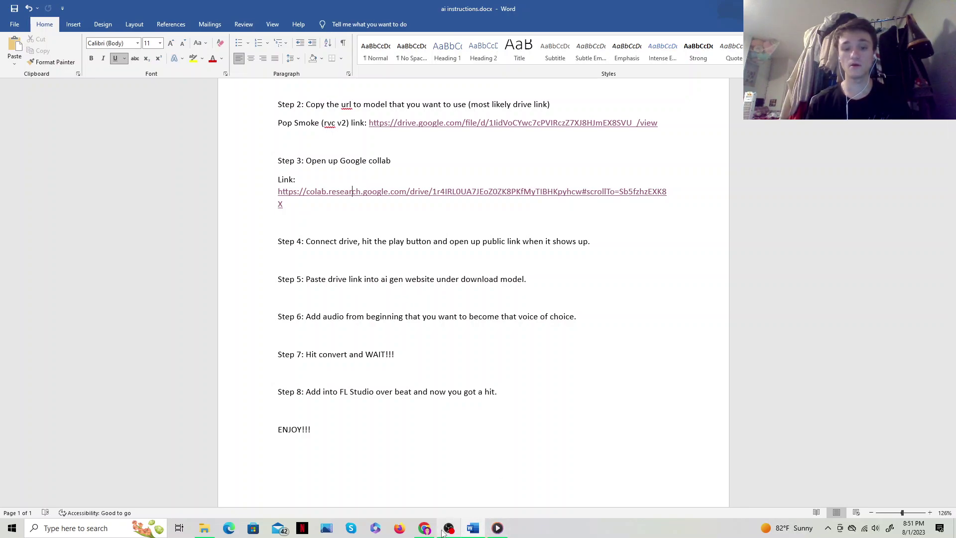
left_click(424, 529)
type("popsmo")
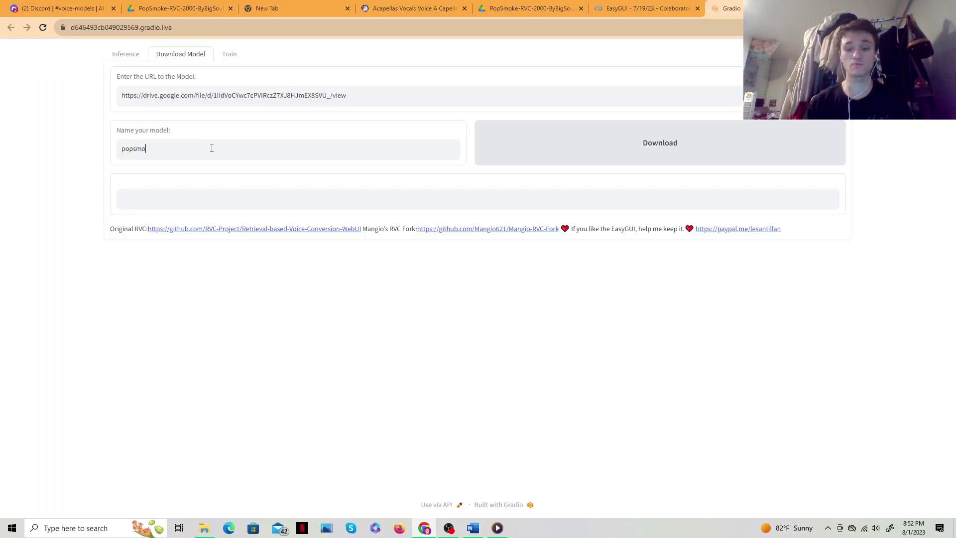
type("ke")
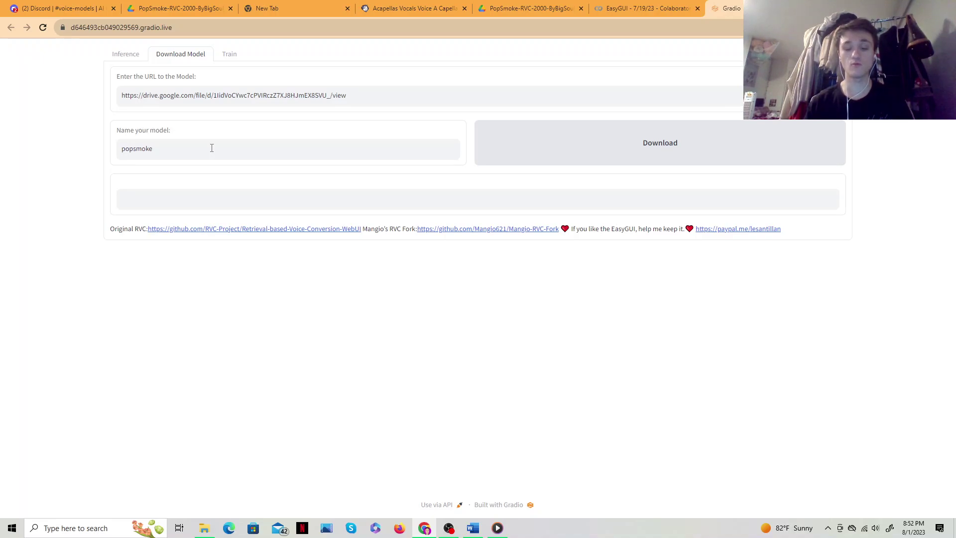
type("heuafkef")
left_click(566, 148)
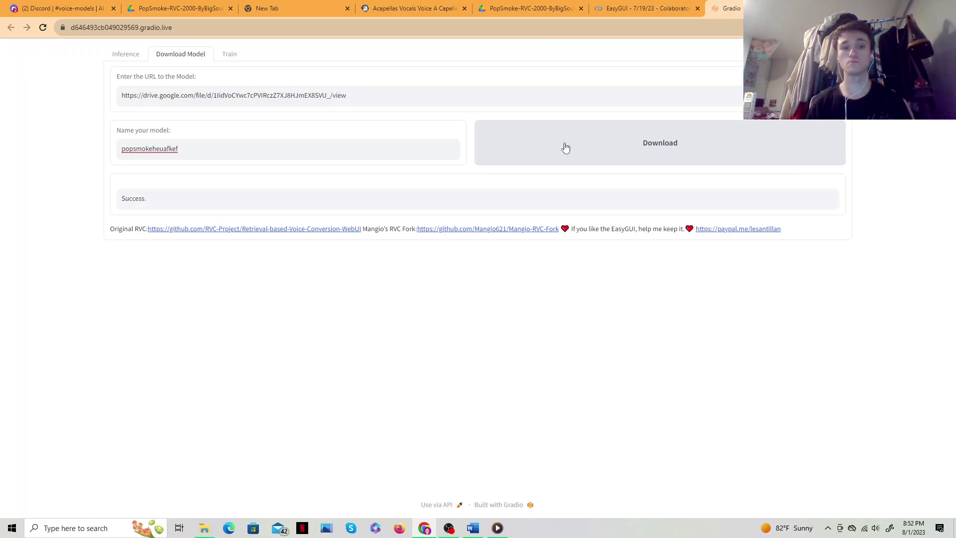
Step: Refresh the Inference model list, select popsmokeheuafkef.pth, and briefly check Index Settings
left_click(138, 62)
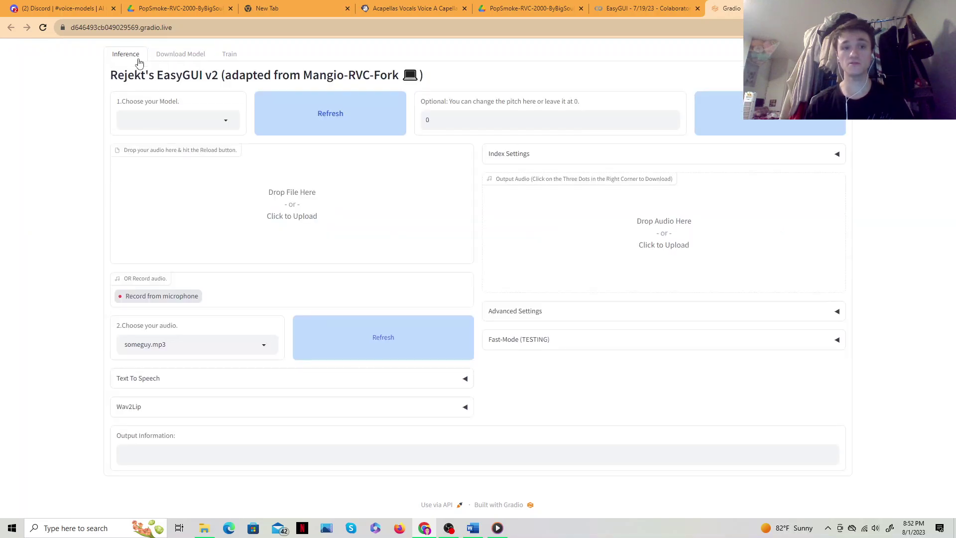
left_click(306, 114)
left_click(227, 125)
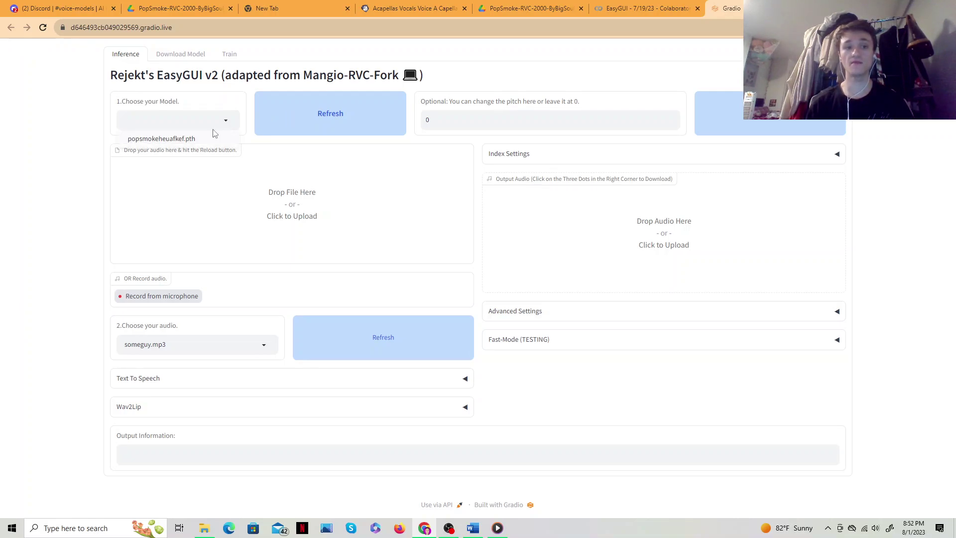
left_click(188, 144)
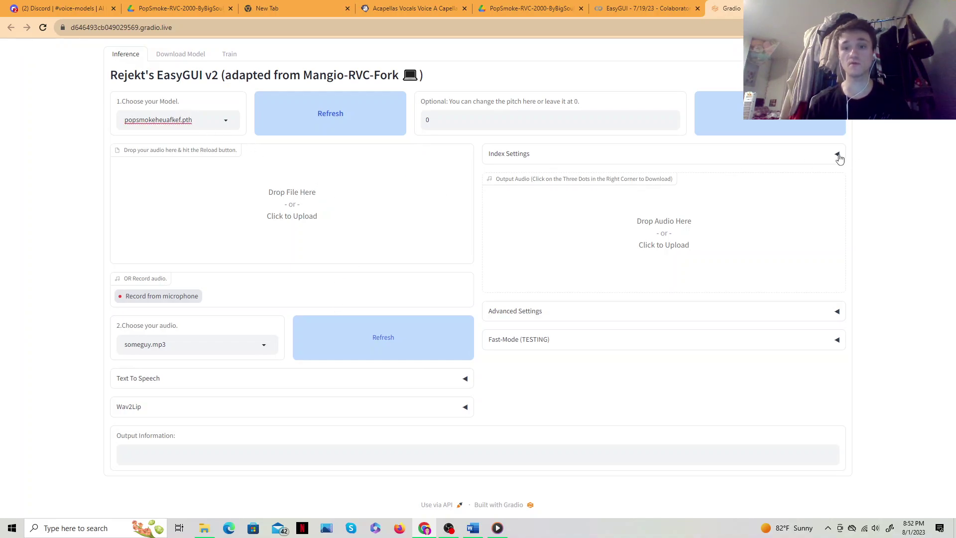
left_click(838, 155)
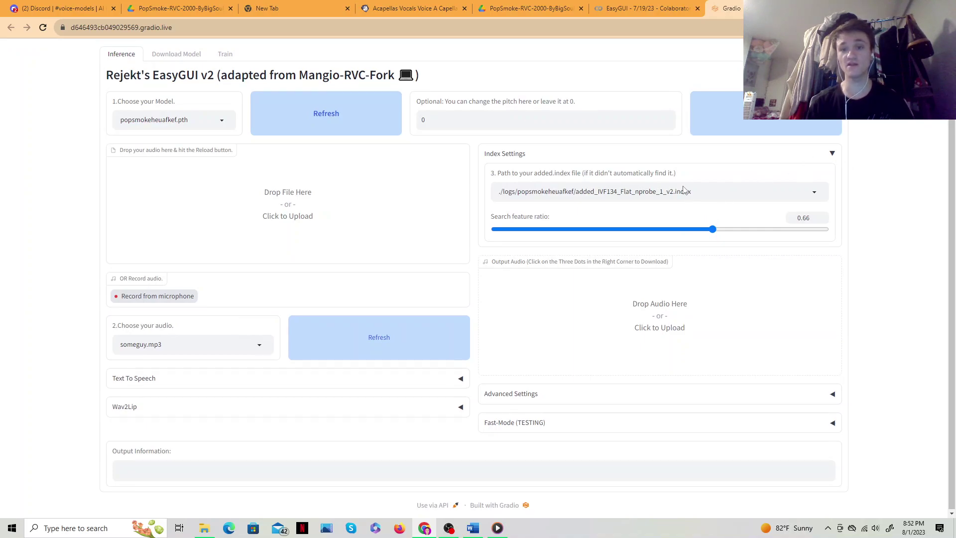
left_click(834, 155)
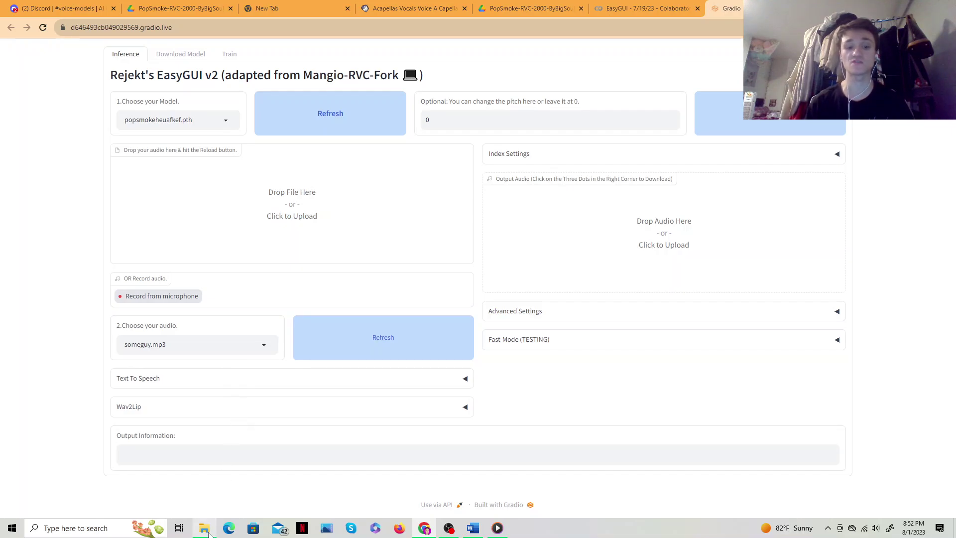
mouse_move(203, 529)
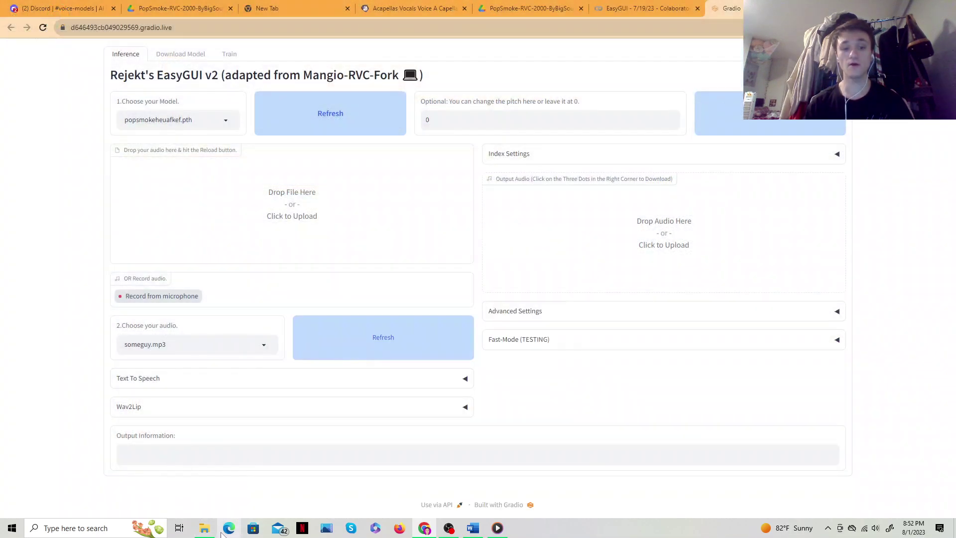
Step: Upload tutorial.mp3 from Downloads as input audio and start the Pop Smoke conversion
left_click(204, 482)
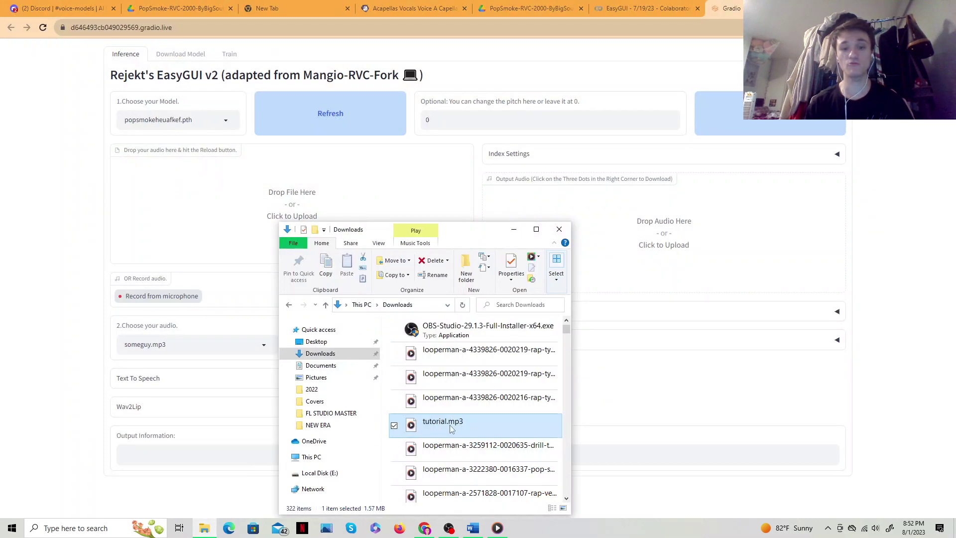
left_click_drag(451, 428, 221, 220)
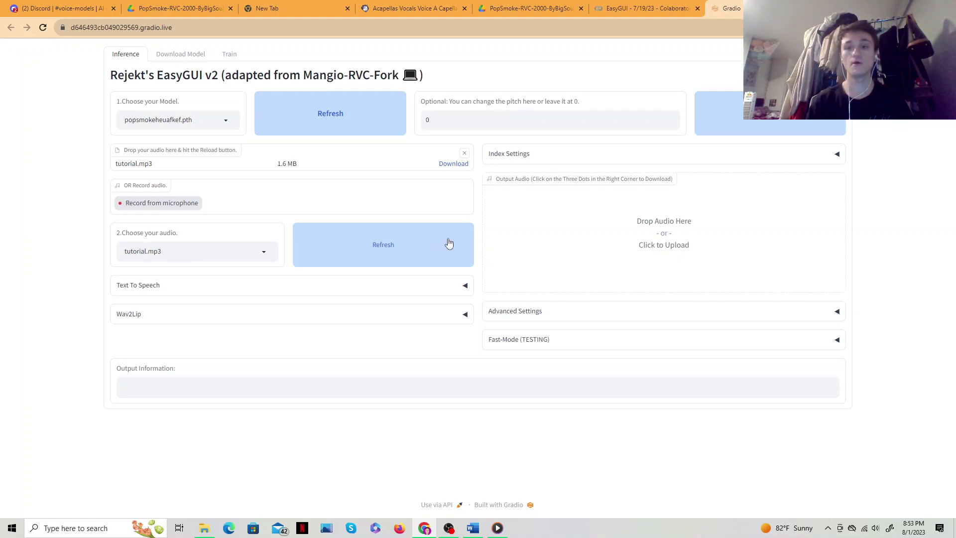
left_click(779, 120)
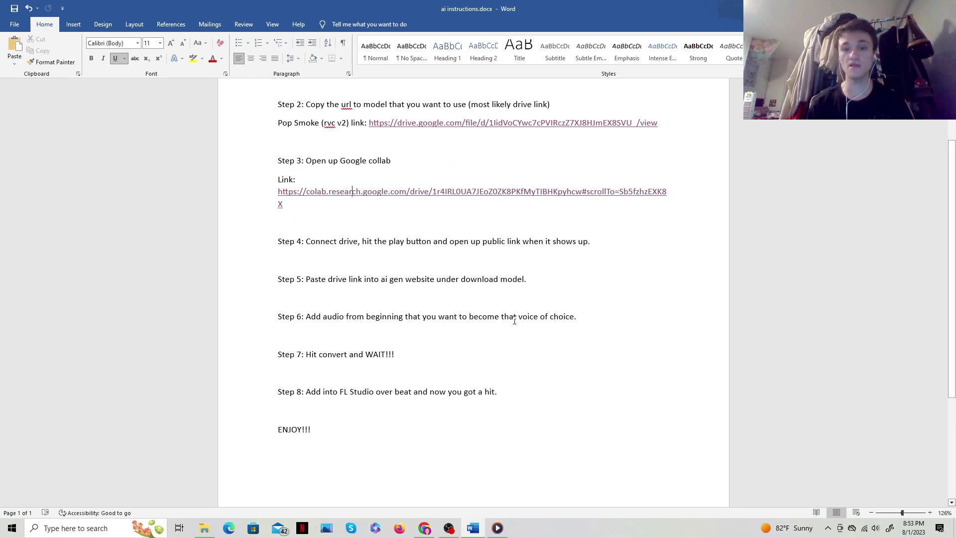
scroll(422, 367, "down", 2)
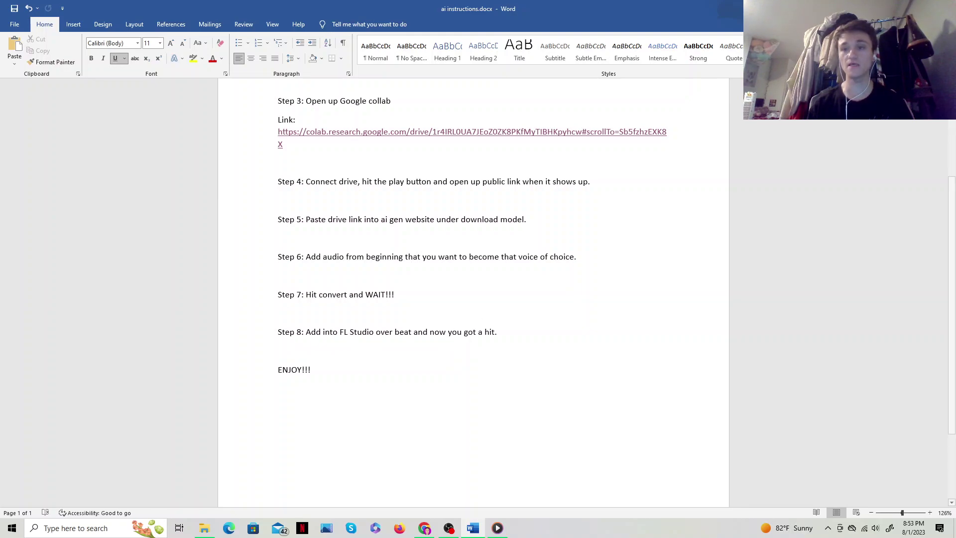
Step: Switch from the Word instructions back to the EasyGUI conversion page with Alt+Tab
key("alt+Tab")
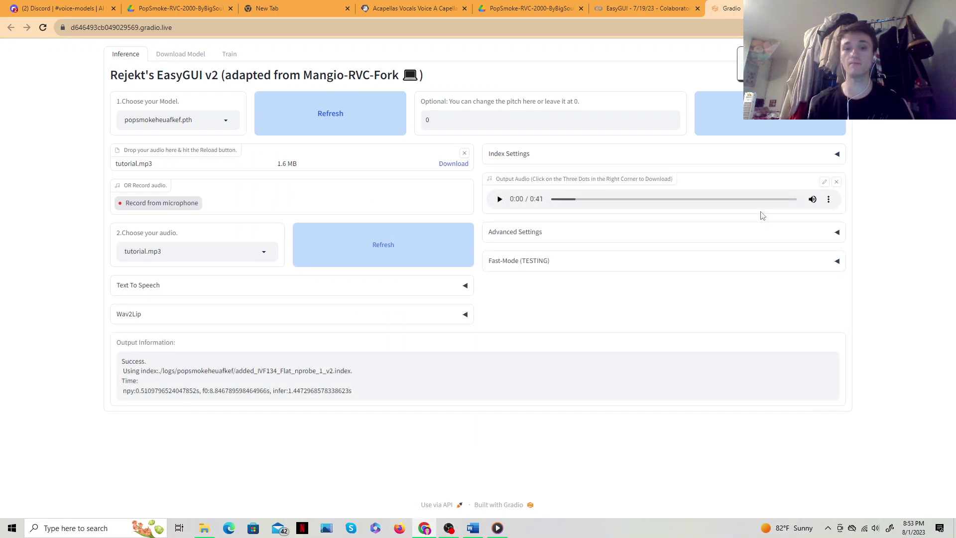
Step: Play the converted Pop Smoke output audio, then open and dismiss its download menu
left_click(499, 199)
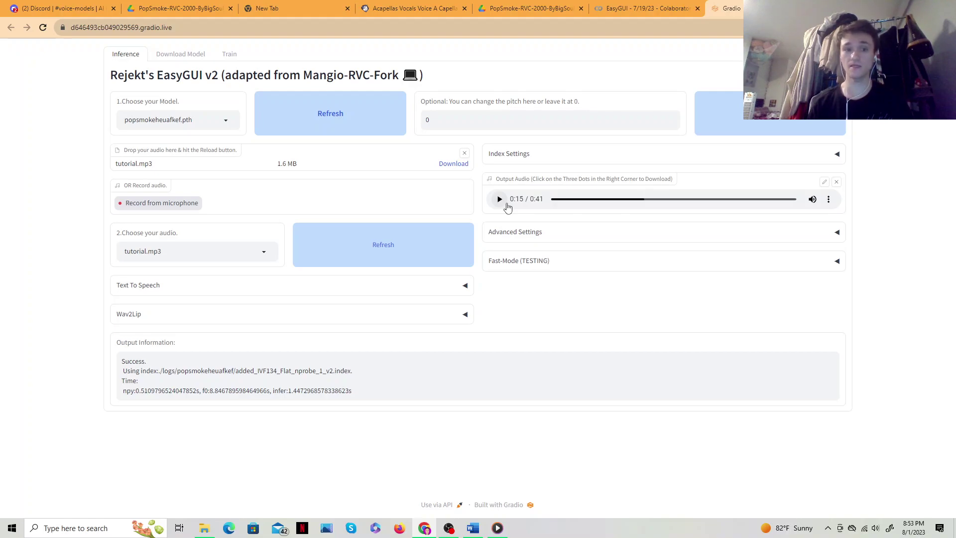
left_click(829, 206)
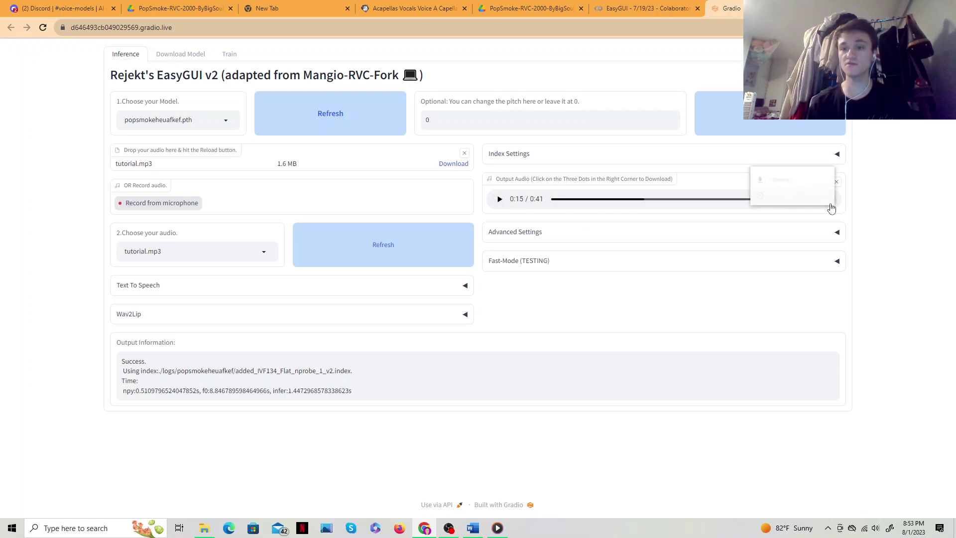
left_click(890, 193)
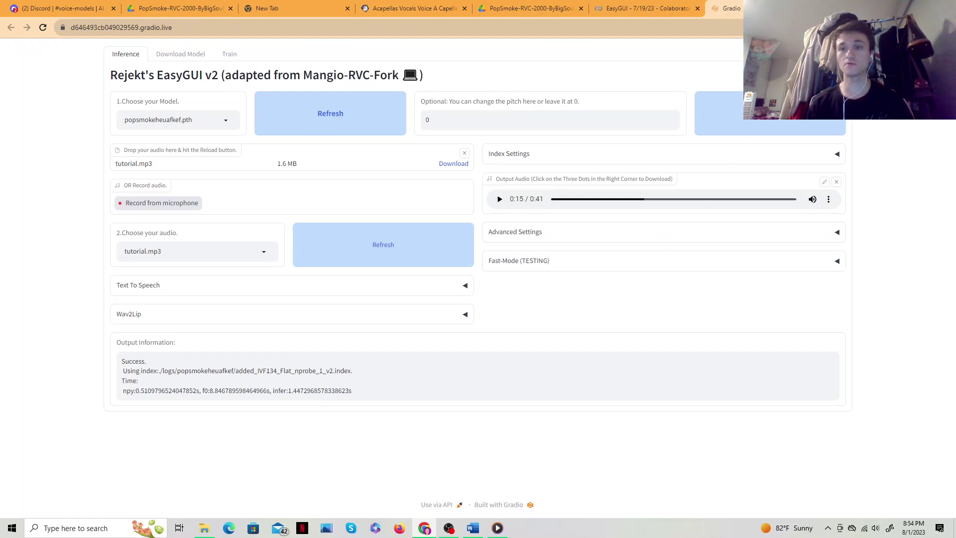
Step: Close the EasyGUI and Colab tabs, confirm leaving the notebook, and launch FL Studio 20 from the desktop
left_click(814, 8)
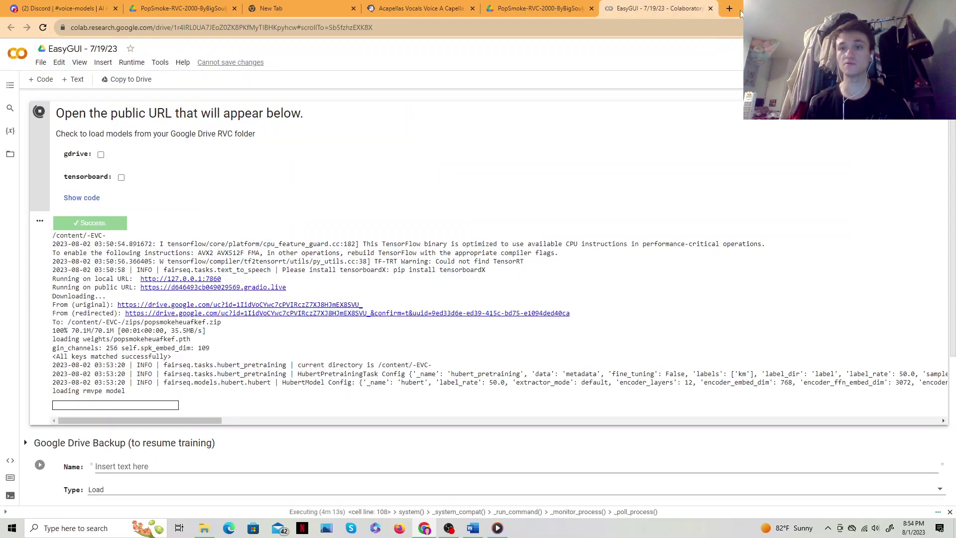
left_click(710, 8)
left_click(526, 86)
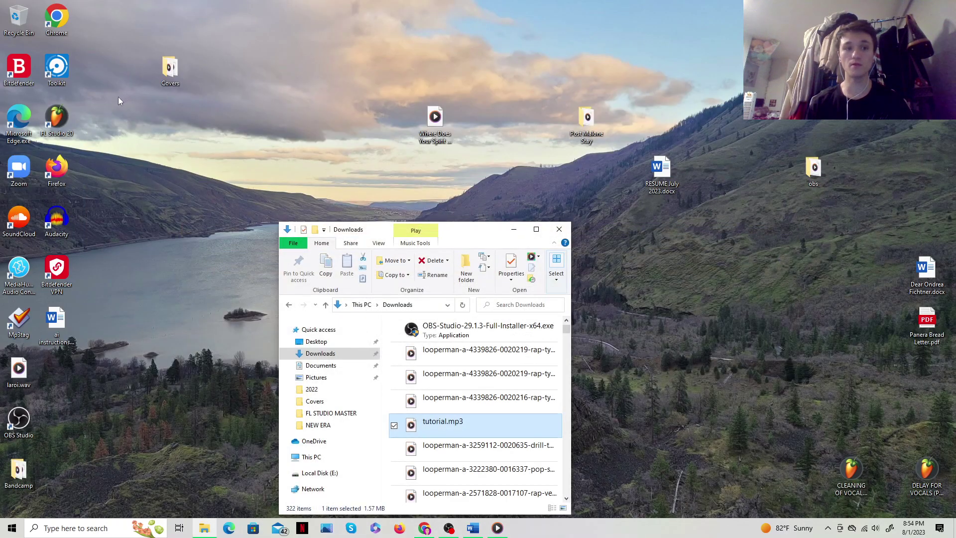
left_click(68, 127)
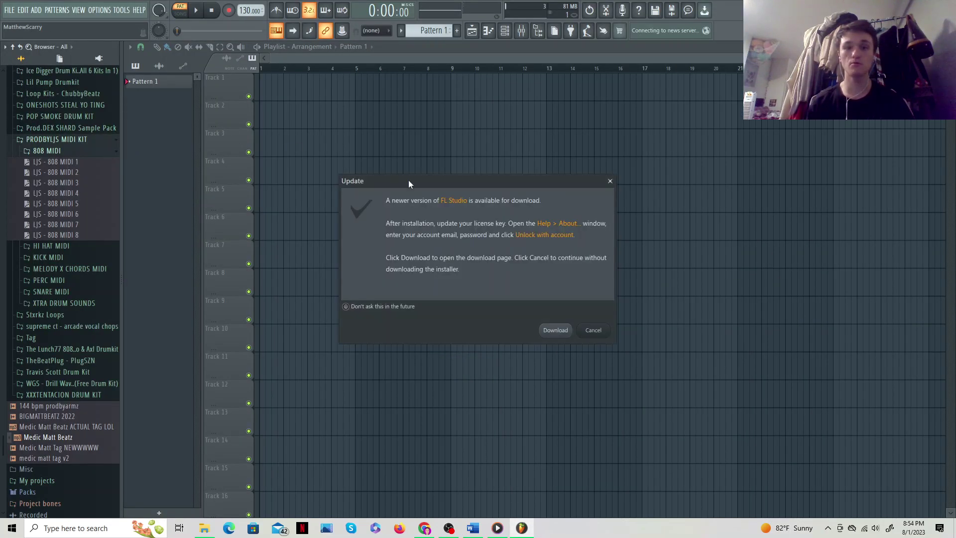
Step: Dismiss the update notice, open 'pop smoke ai 2' from recent projects, and close the Soft Clipper window
left_click(610, 181)
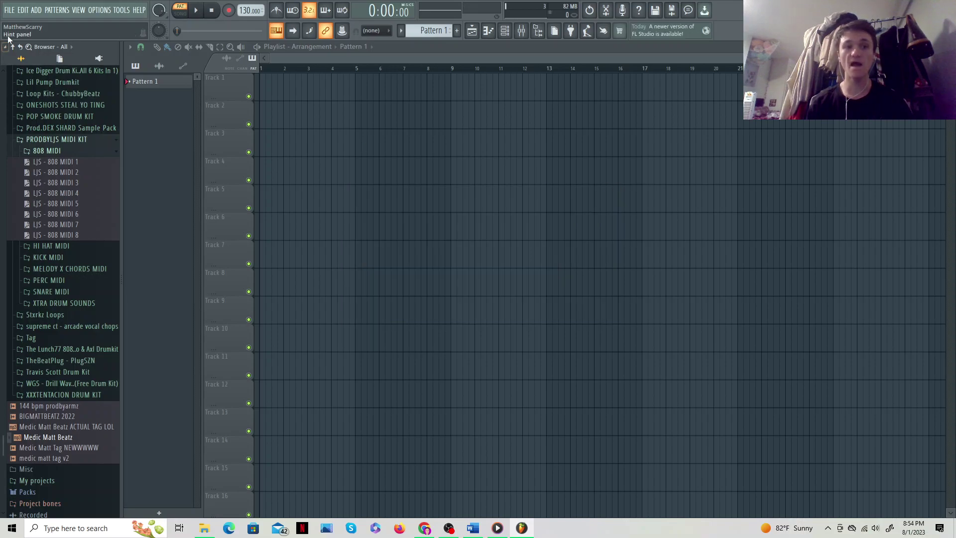
left_click(11, 17)
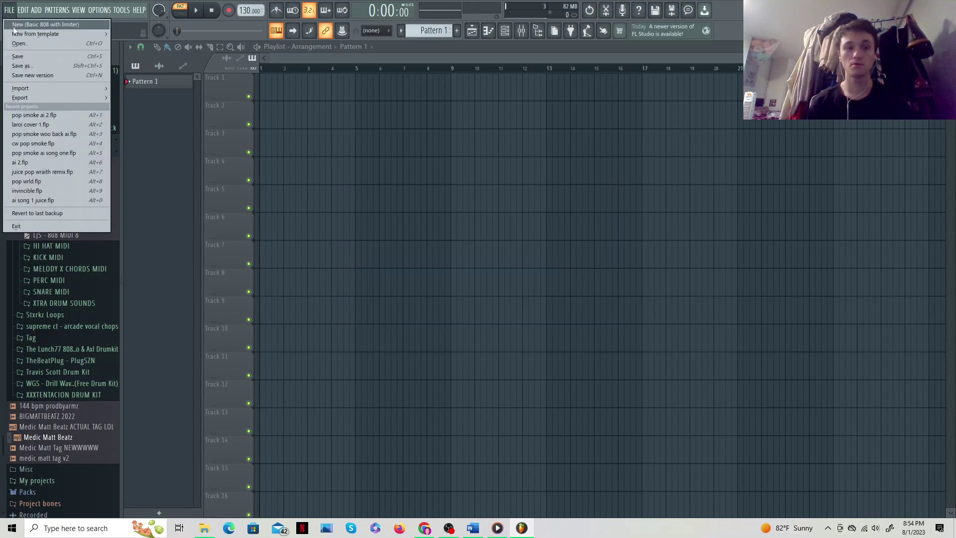
left_click(49, 115)
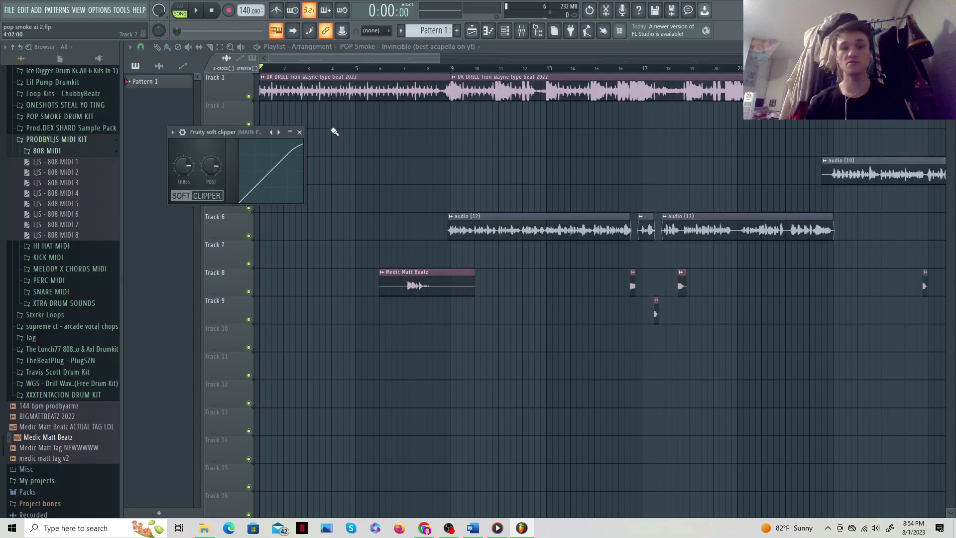
left_click(299, 132)
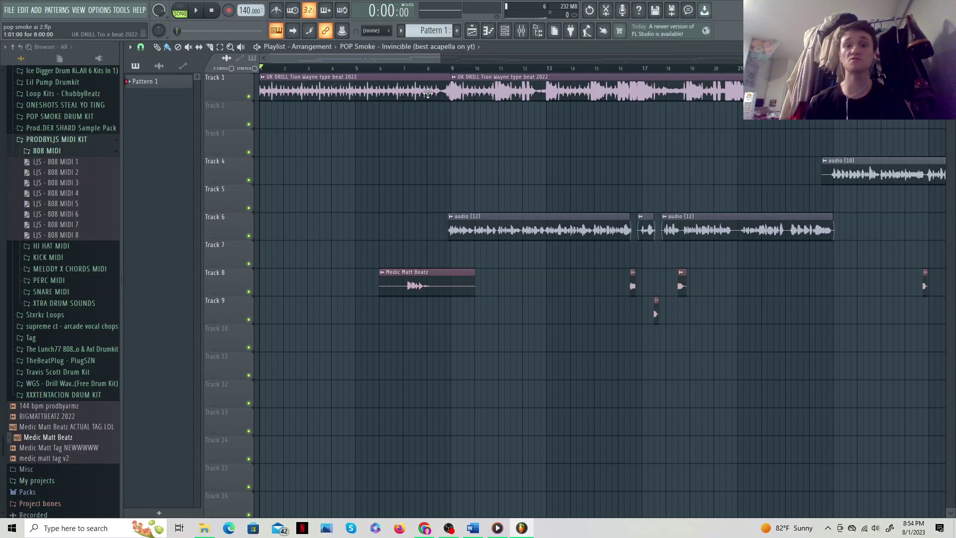
scroll(428, 92, "down", 3)
Step: Solo Track 1's beat, preview it from around bar 11, then unmute the other tracks
right_click(249, 96)
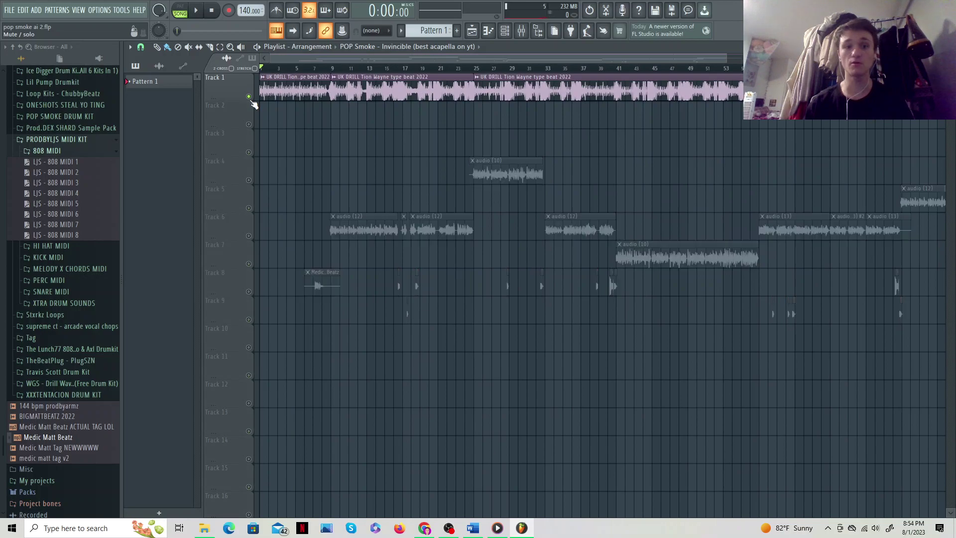
left_click(199, 11)
left_click_drag(312, 67, 353, 67)
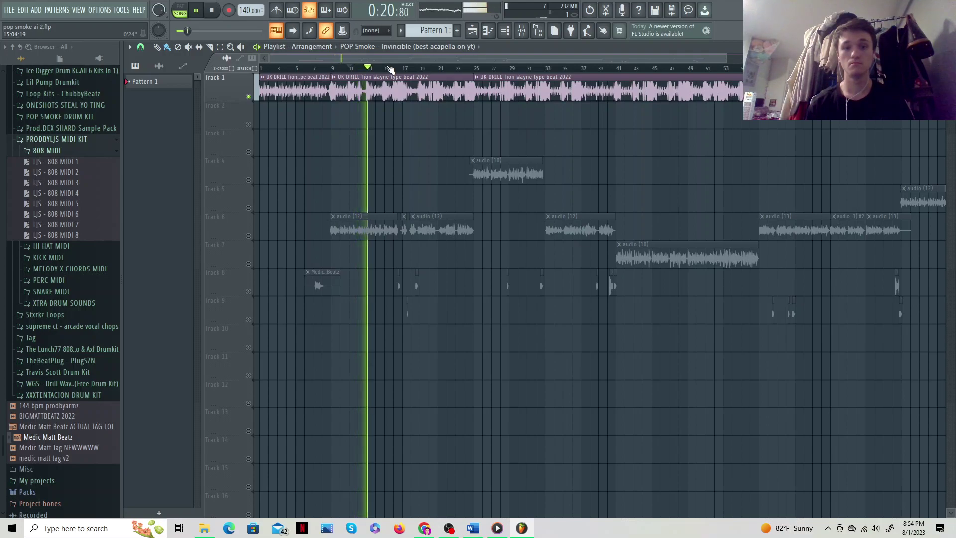
left_click(212, 10)
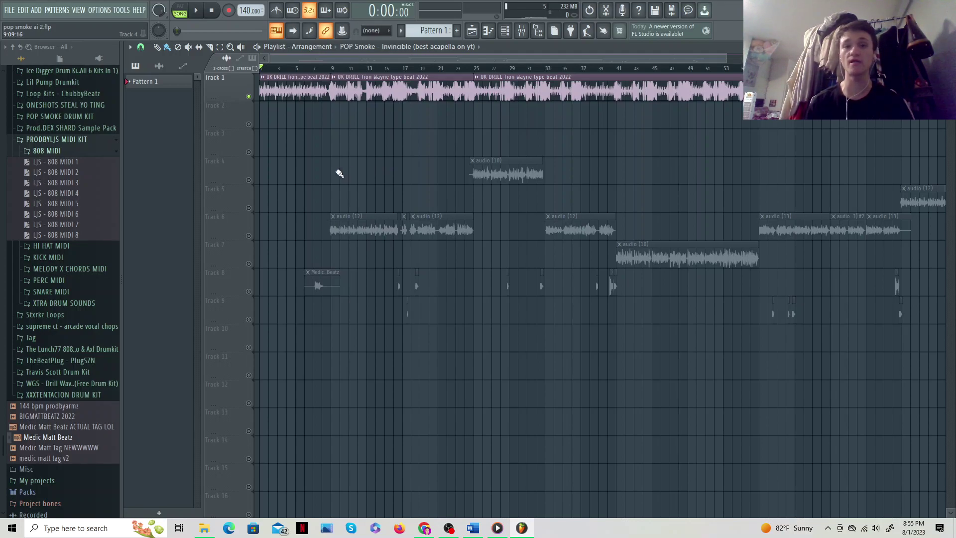
right_click(251, 97)
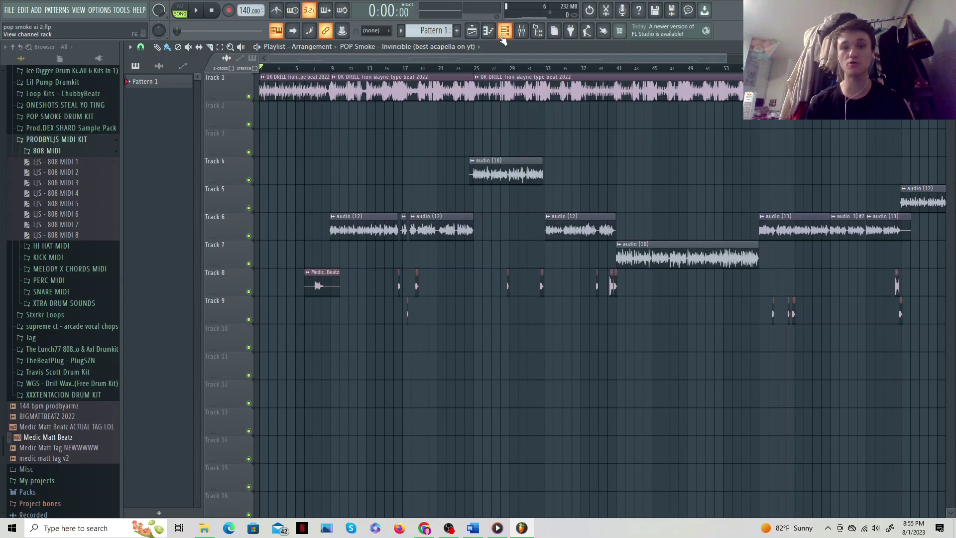
Step: Select mixer Insert 3 and inspect its two parametric EQs and Fruity Balance
left_click(520, 30)
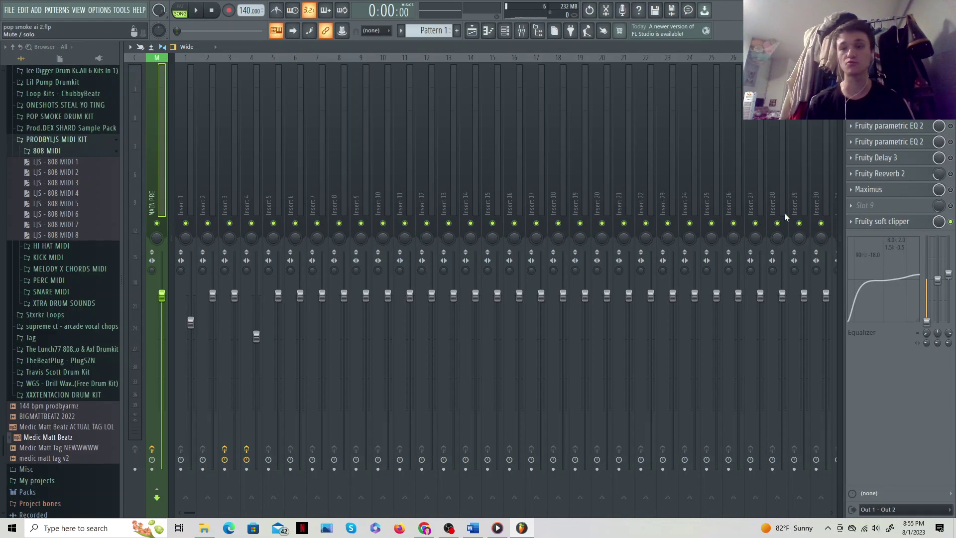
left_click(233, 189)
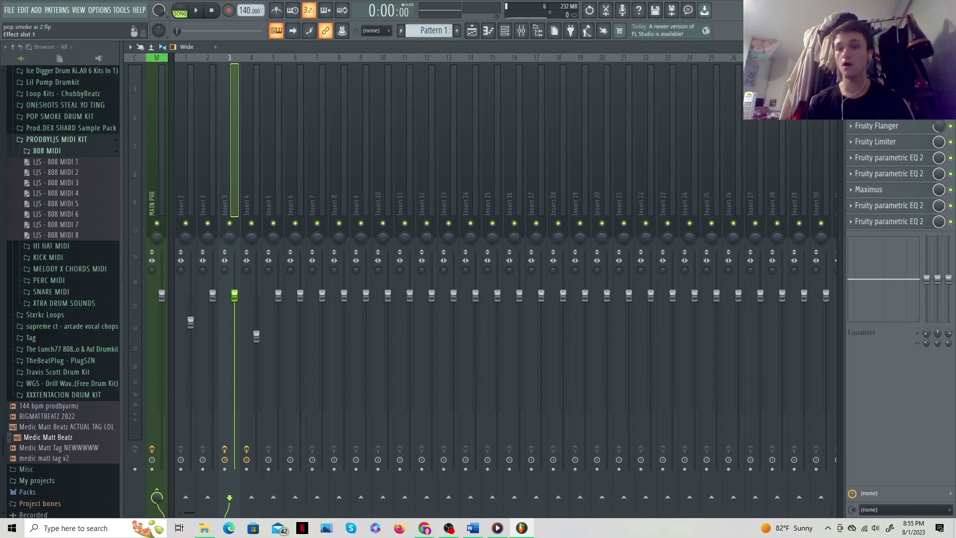
left_click(890, 78)
left_click(526, 145)
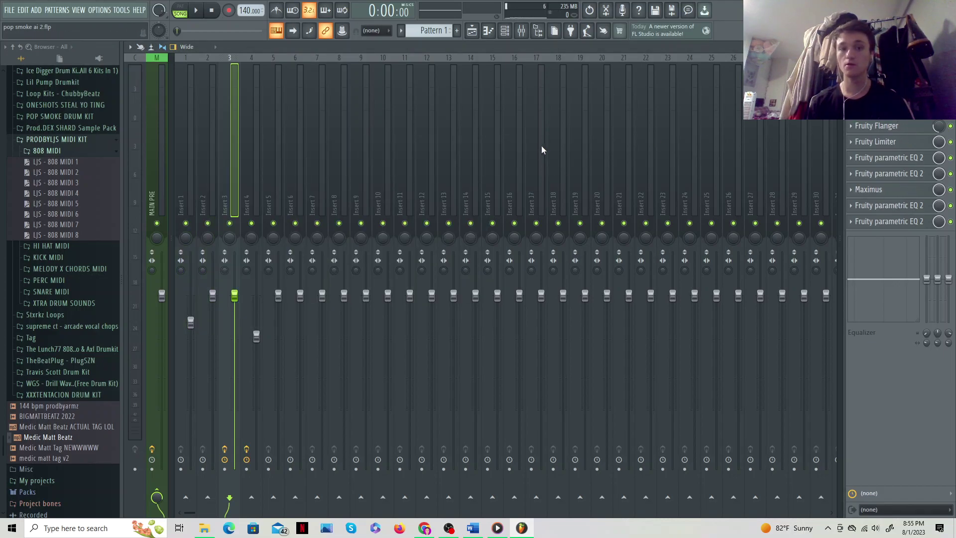
left_click(889, 158)
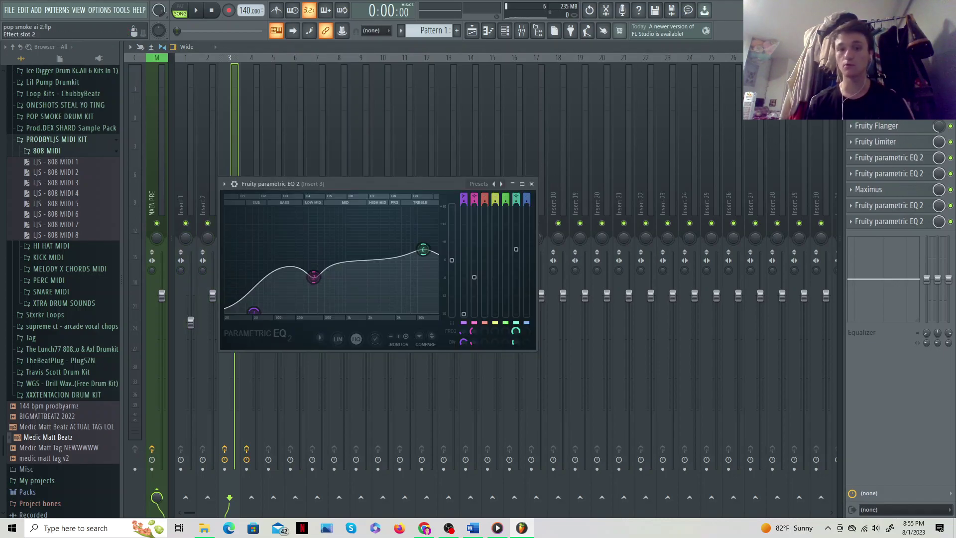
left_click(531, 184)
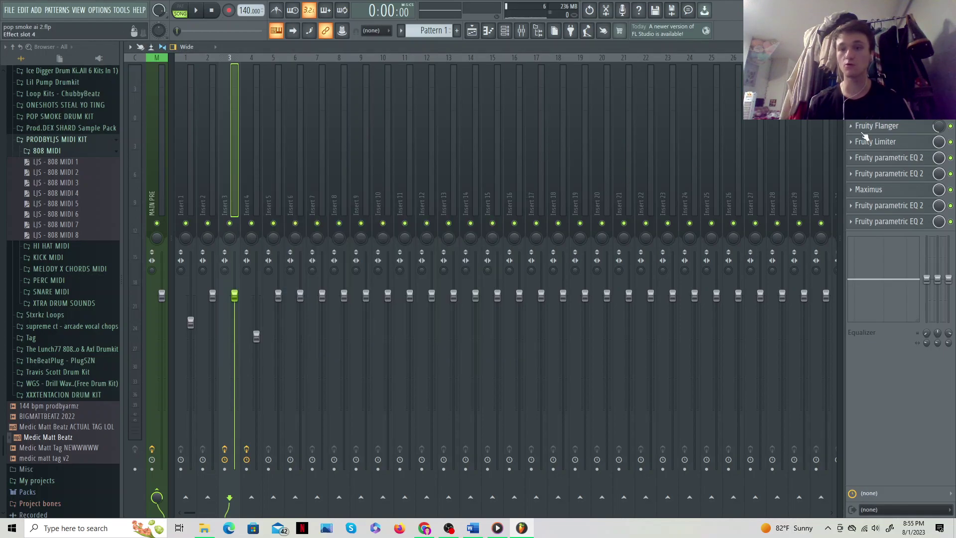
left_click(900, 121)
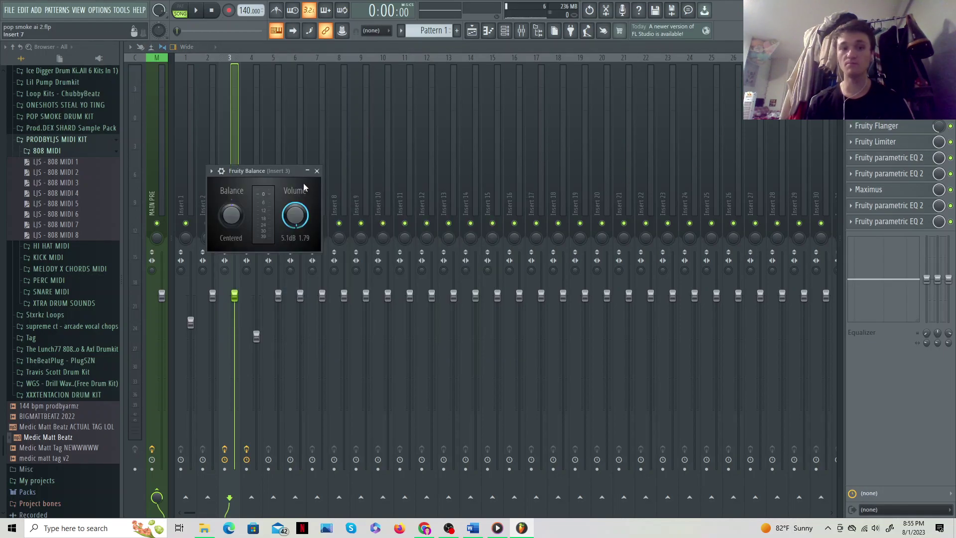
left_click(318, 172)
Step: Inspect Insert 3's Fruity Flanger, Fruity Limiter, another parametric EQ and Maximus
left_click(867, 127)
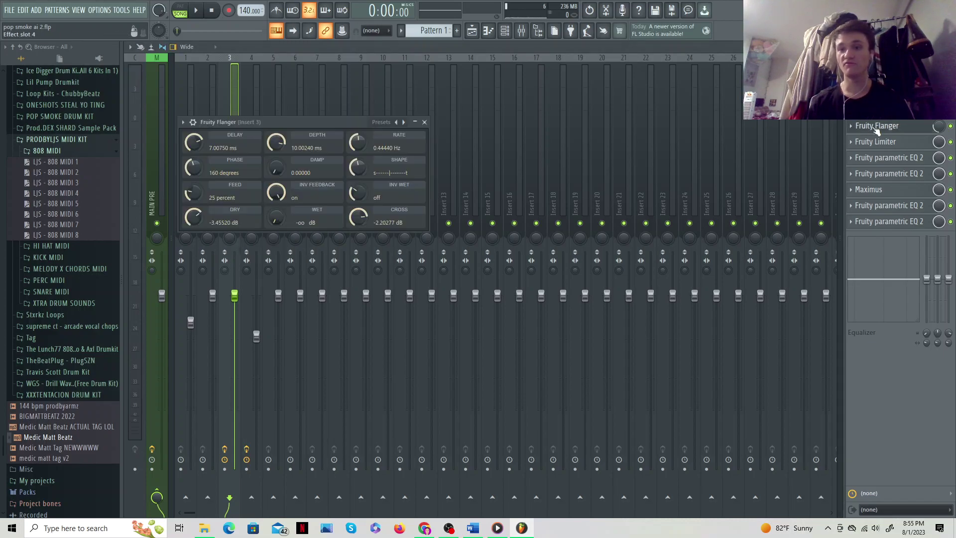
left_click(424, 122)
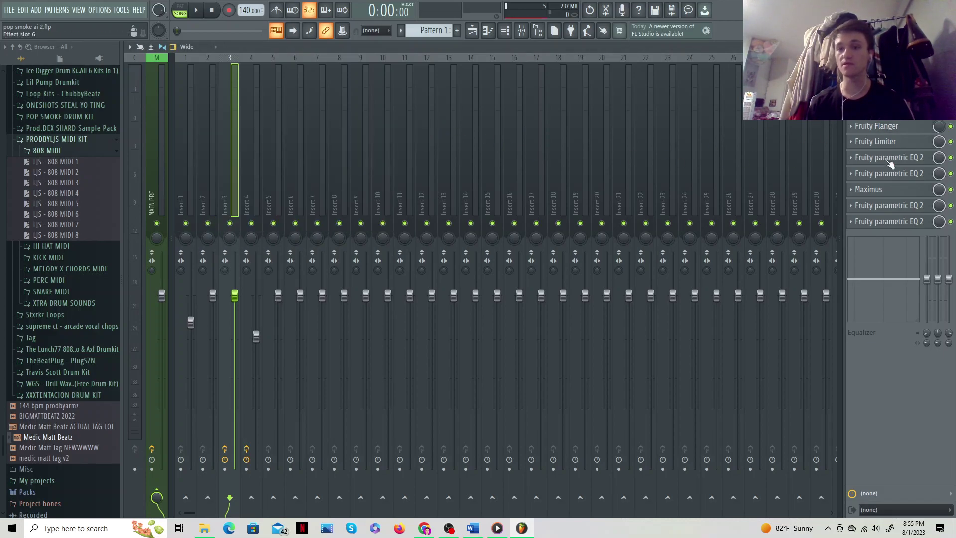
left_click(889, 142)
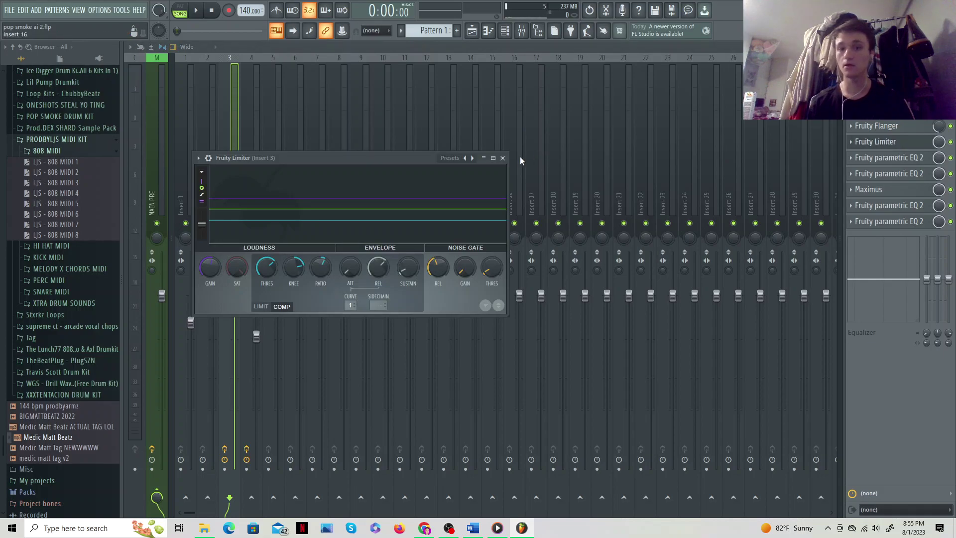
left_click(504, 159)
left_click(889, 158)
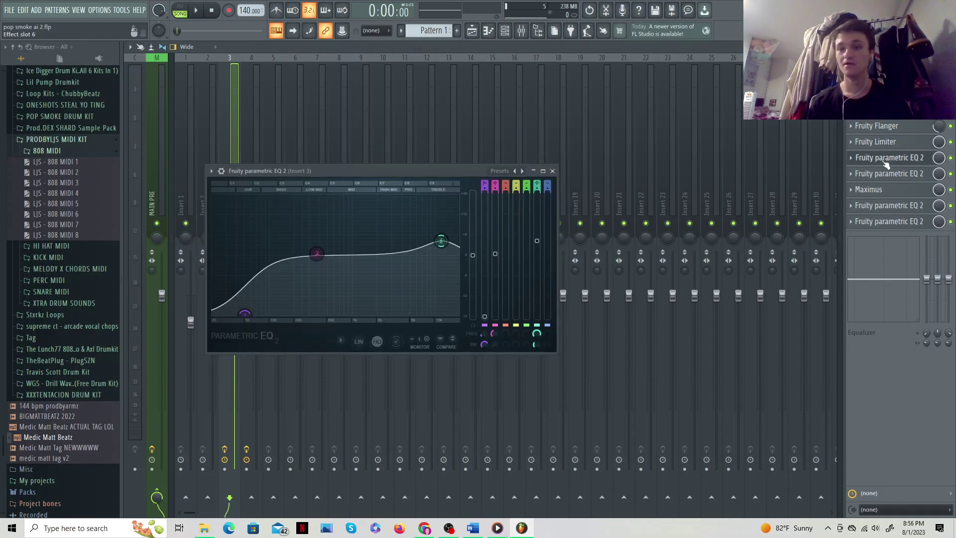
left_click(552, 170)
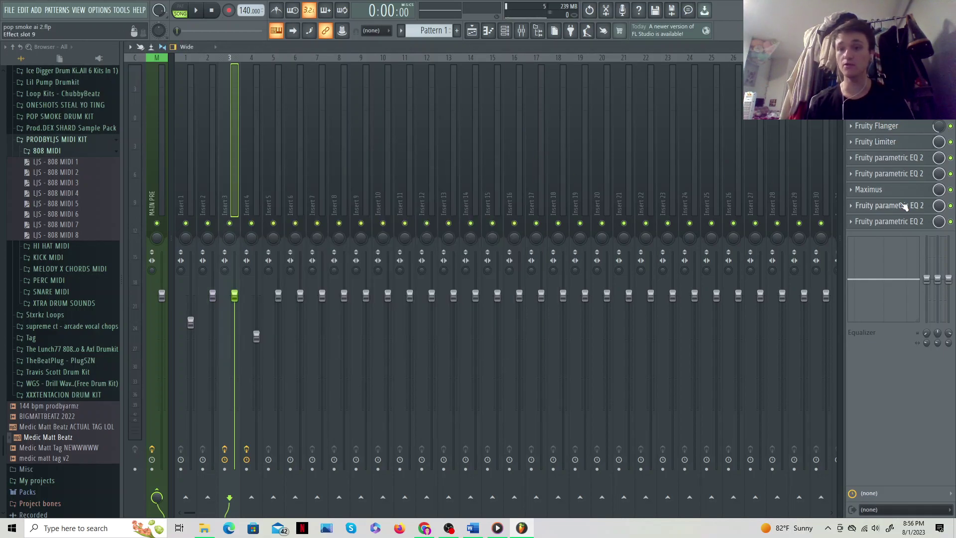
left_click(892, 190)
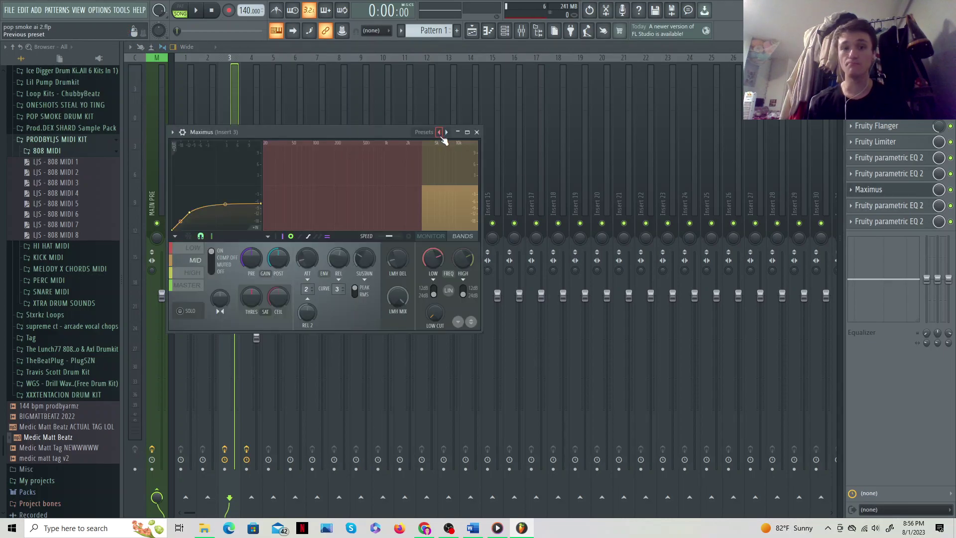
left_click(477, 134)
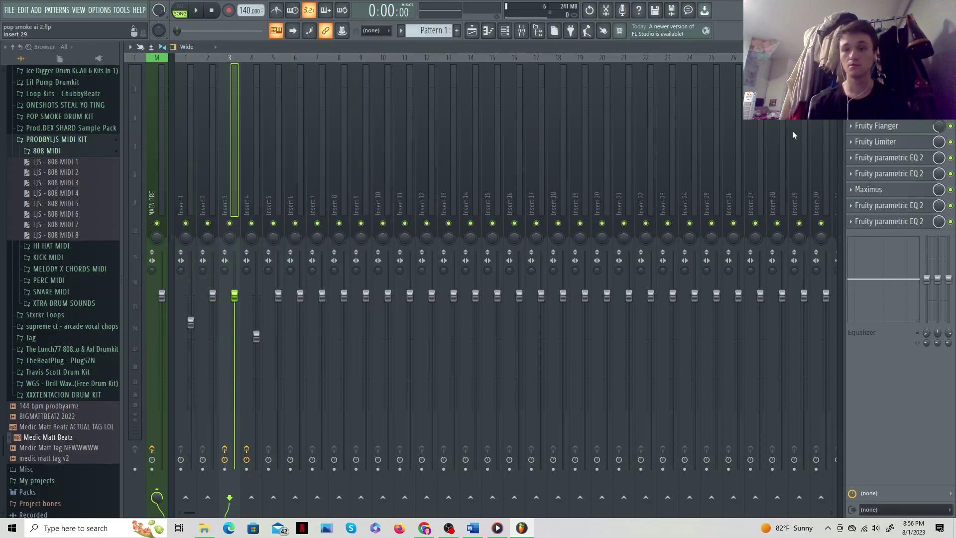
Step: Check Insert 3's remaining parametric EQs, then return to the Playlist with F5
left_click(910, 207)
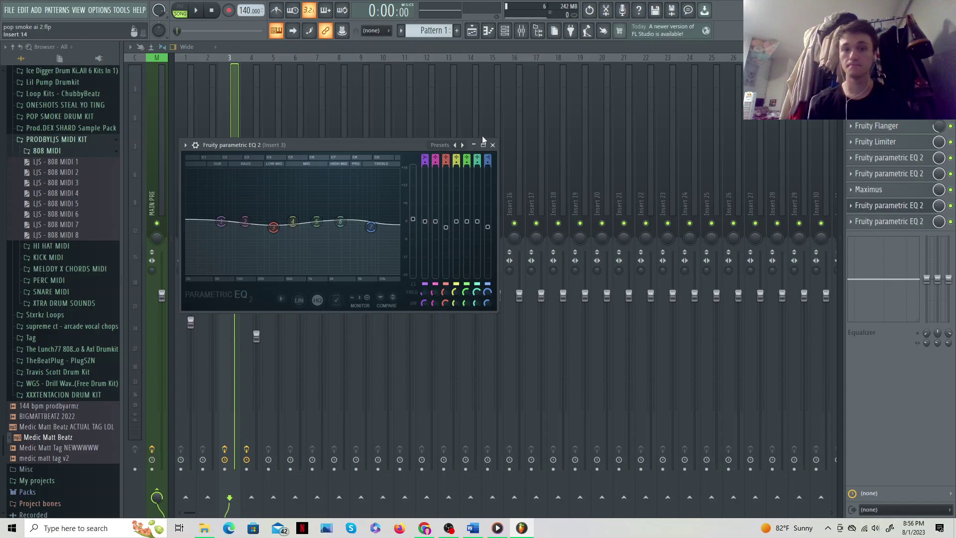
left_click(496, 146)
left_click(889, 221)
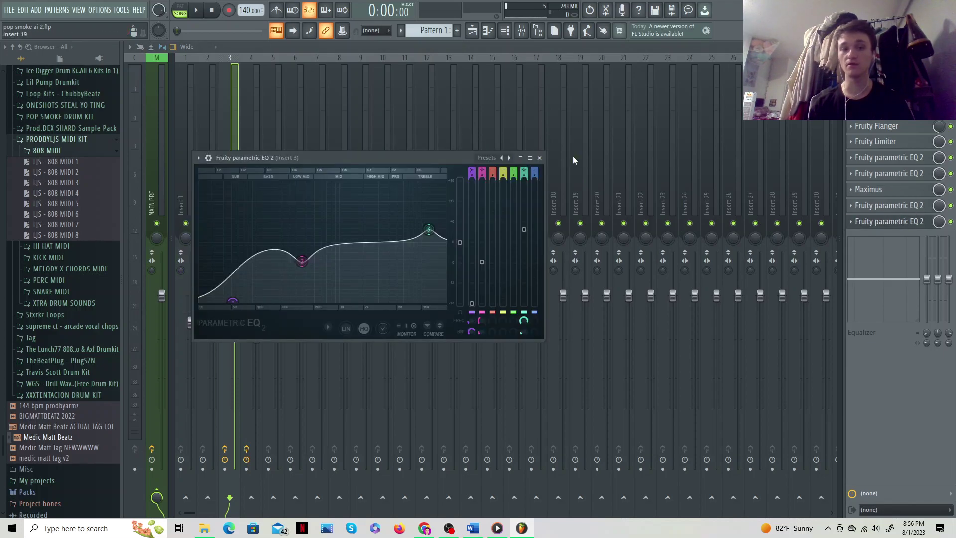
left_click(538, 159)
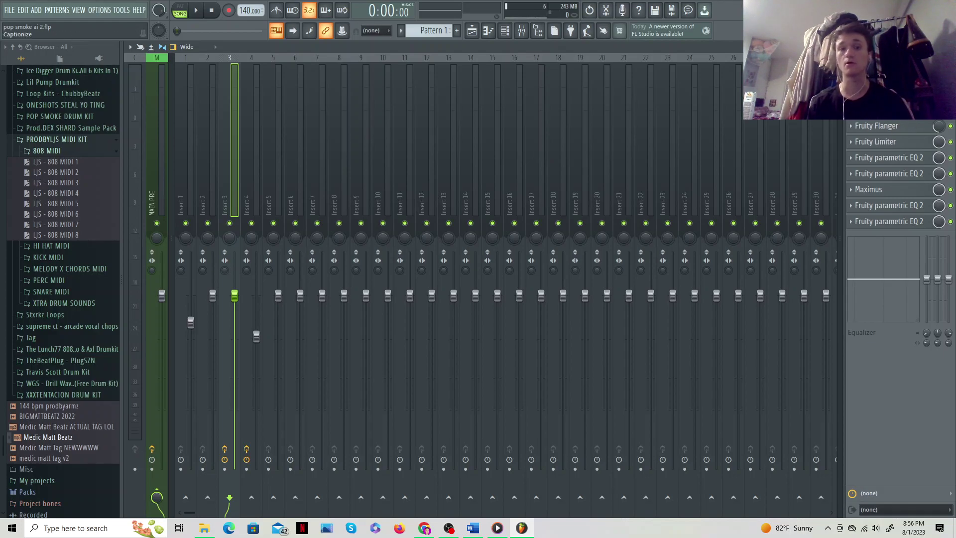
key("F5")
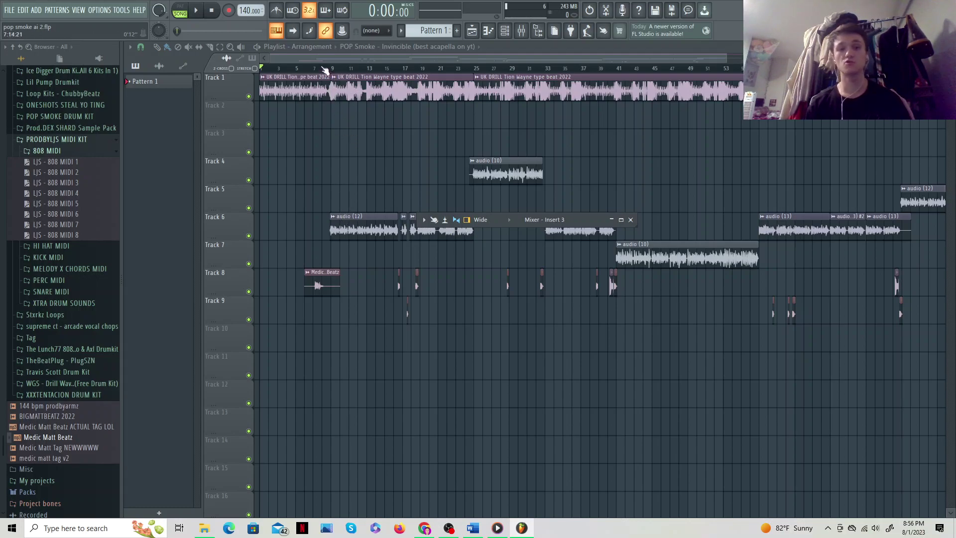
Step: Play the vocal arrangement from near the song start, adjust the volume, and stop playback
left_click(306, 70)
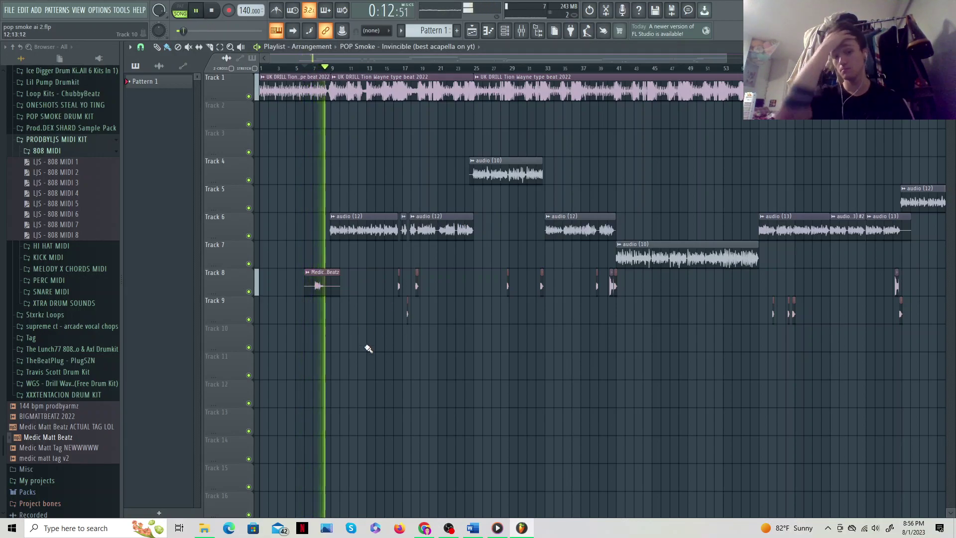
key("XF86AudioLowerVolume")
key("XF86AudioRaiseVolume")
key("XF86AudioRaiseVolume")
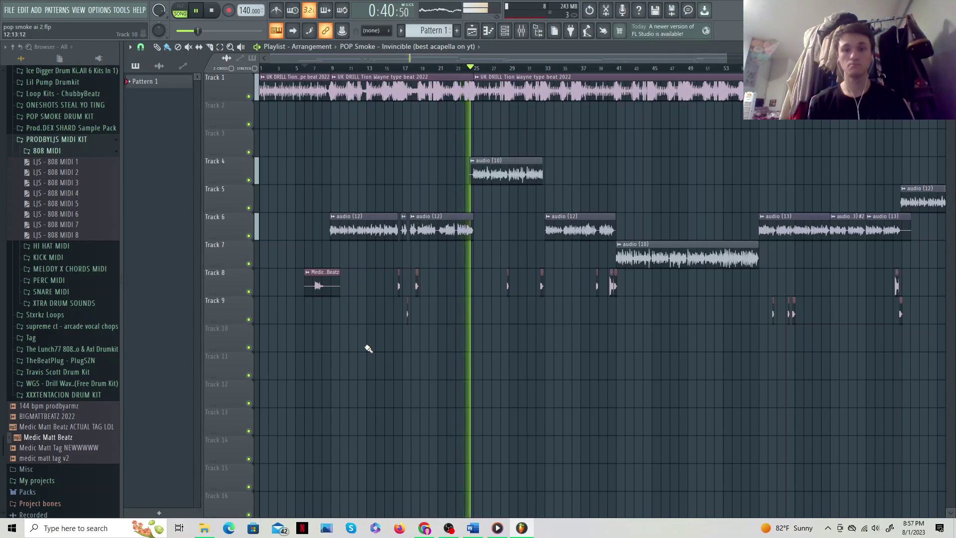
key("space")
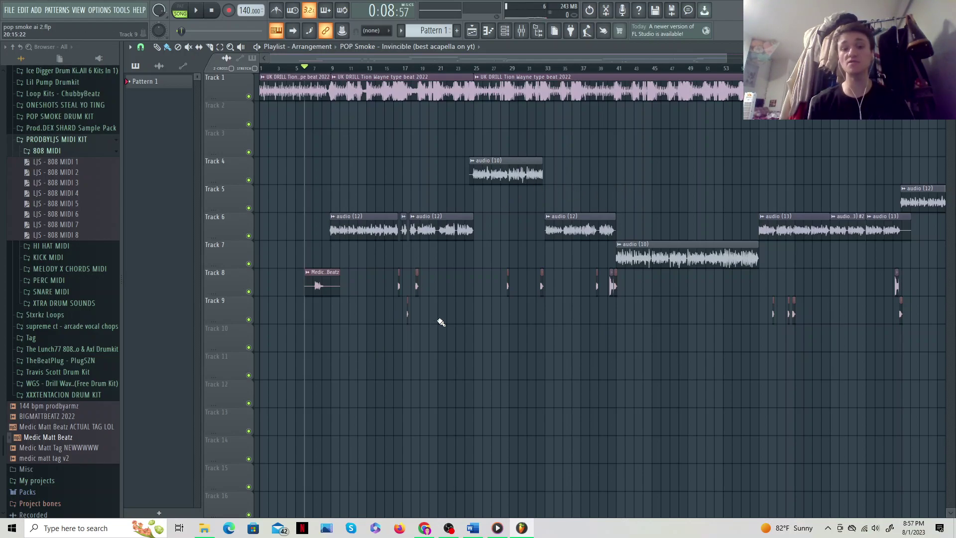
scroll(442, 322, "up", 2)
scroll(441, 322, "down", 1)
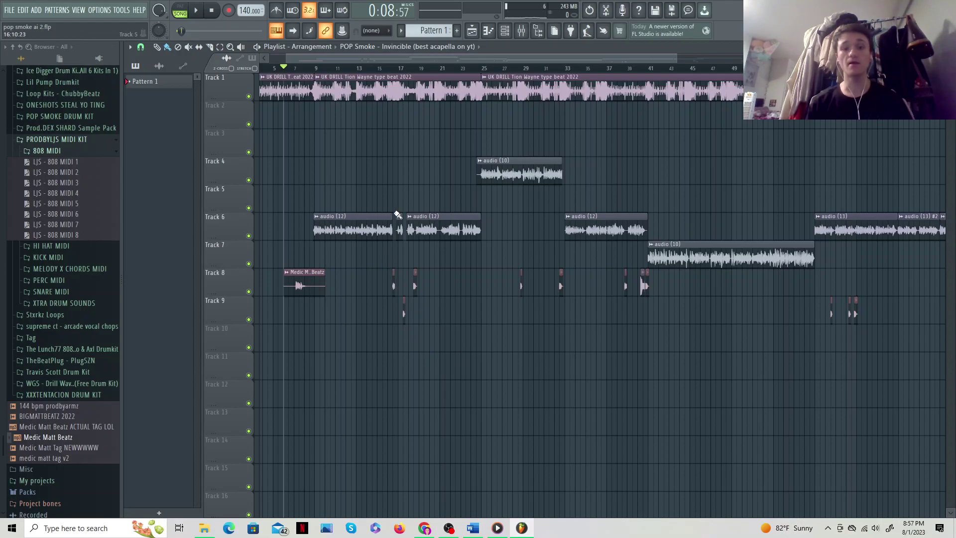
scroll(404, 267, "up", 2, "ctrl")
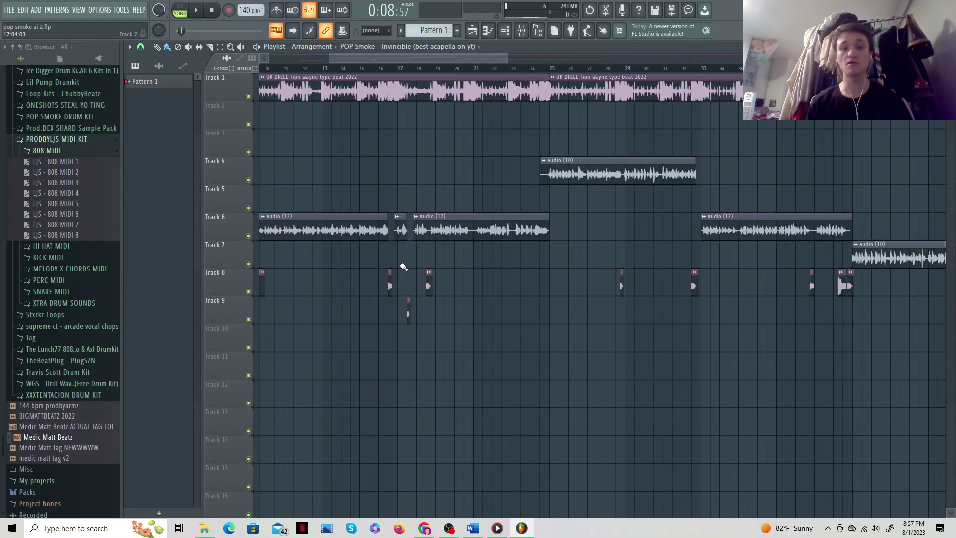
scroll(400, 267, "up", 2, "ctrl")
scroll(392, 266, "up", 2, "ctrl")
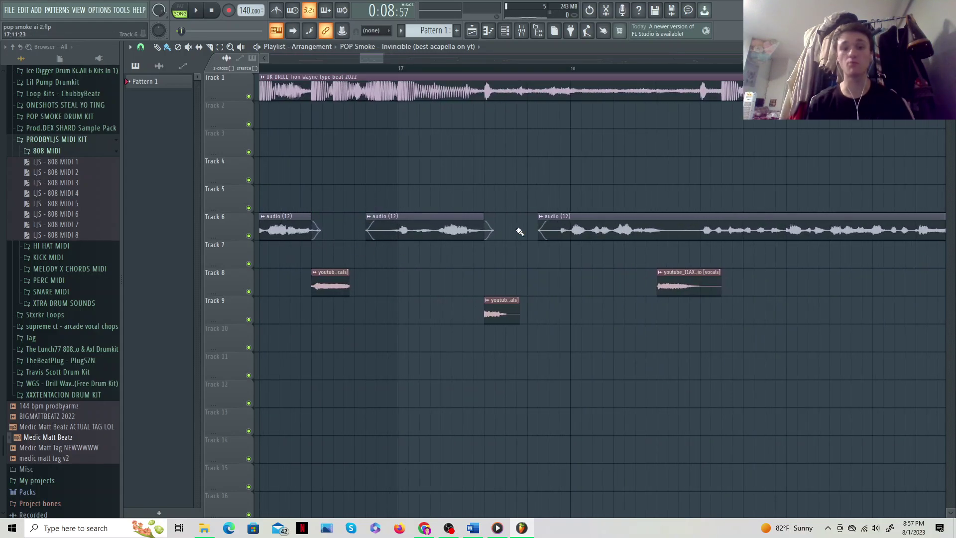
scroll(521, 232, "down", 1, "ctrl")
scroll(520, 230, "down", 1, "ctrl")
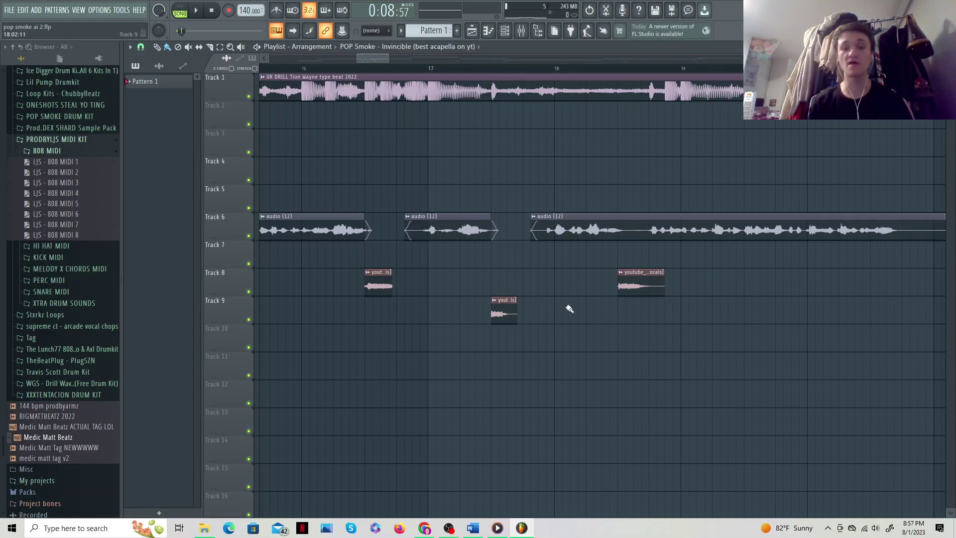
scroll(569, 308, "down", 3, "ctrl")
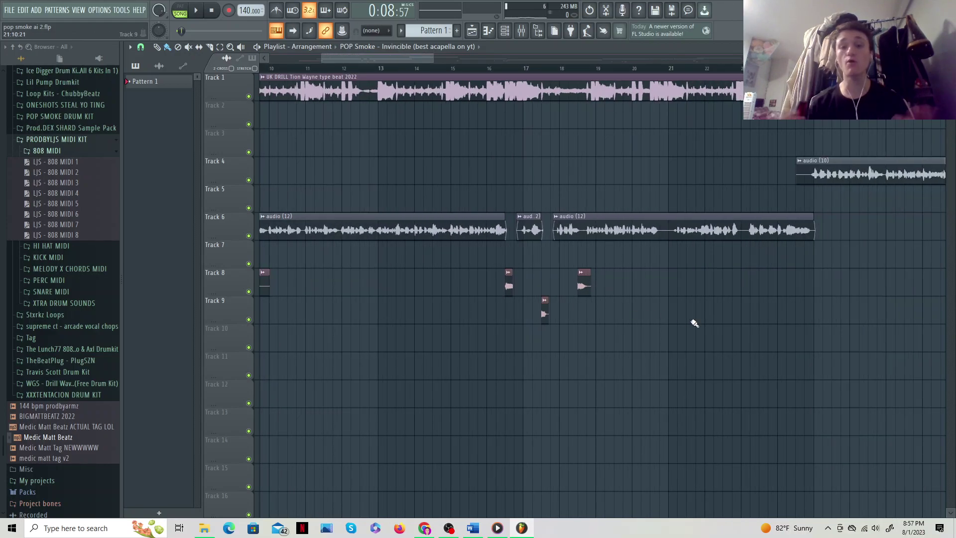
scroll(658, 317, "down", 3, "ctrl")
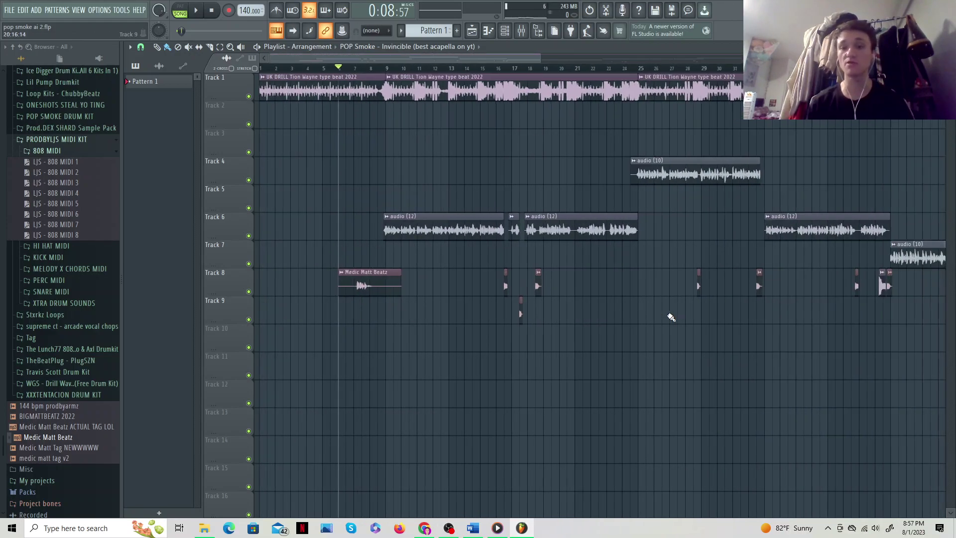
scroll(671, 317, "right", 3)
scroll(671, 317, "right", 3)
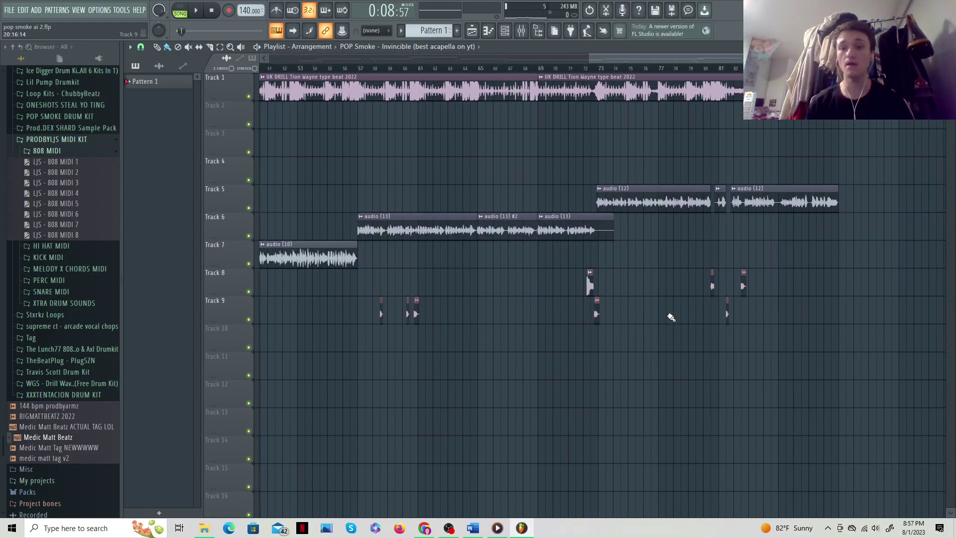
scroll(671, 317, "right", 3)
scroll(671, 317, "right", 3)
scroll(671, 317, "left", 3)
scroll(672, 317, "left", 3)
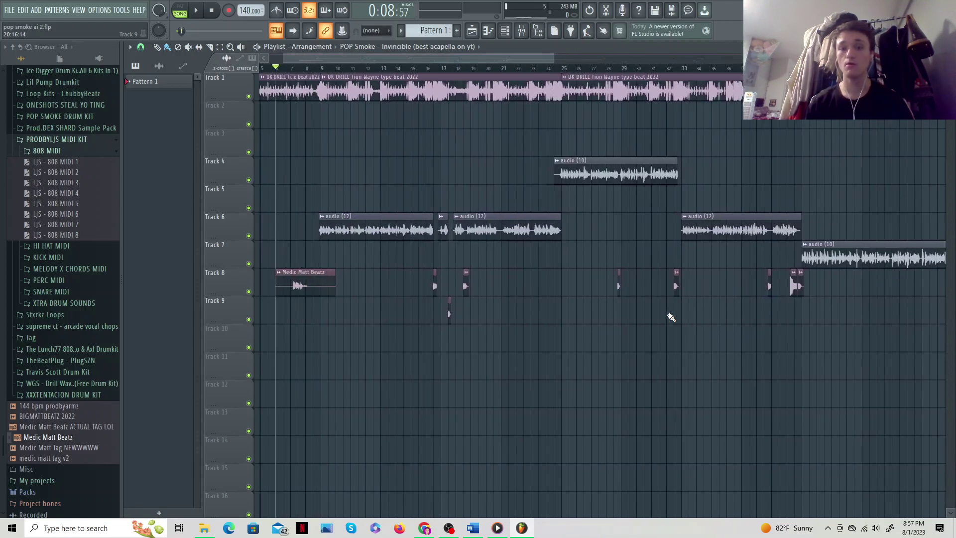
scroll(672, 316, "left", 3)
key("alt+Tab")
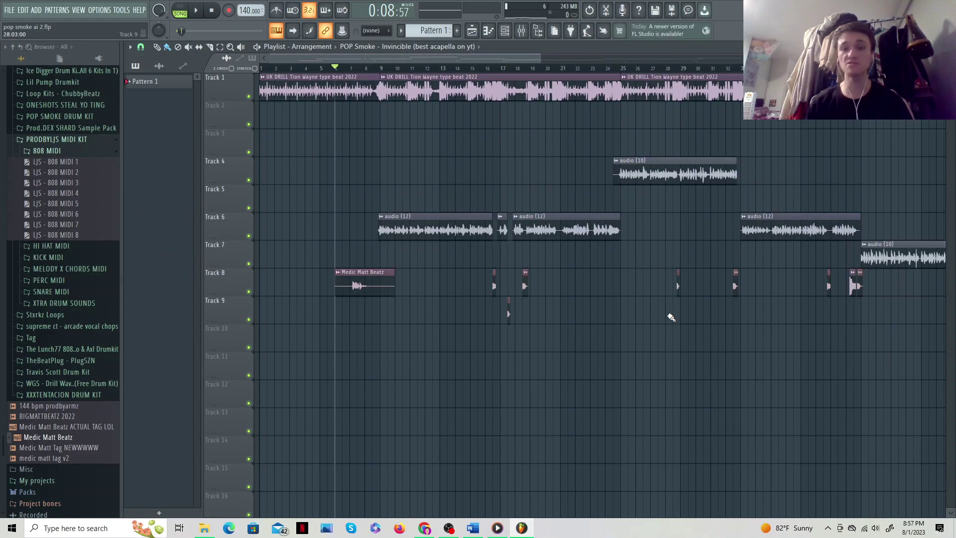
scroll(672, 317, "down", 2)
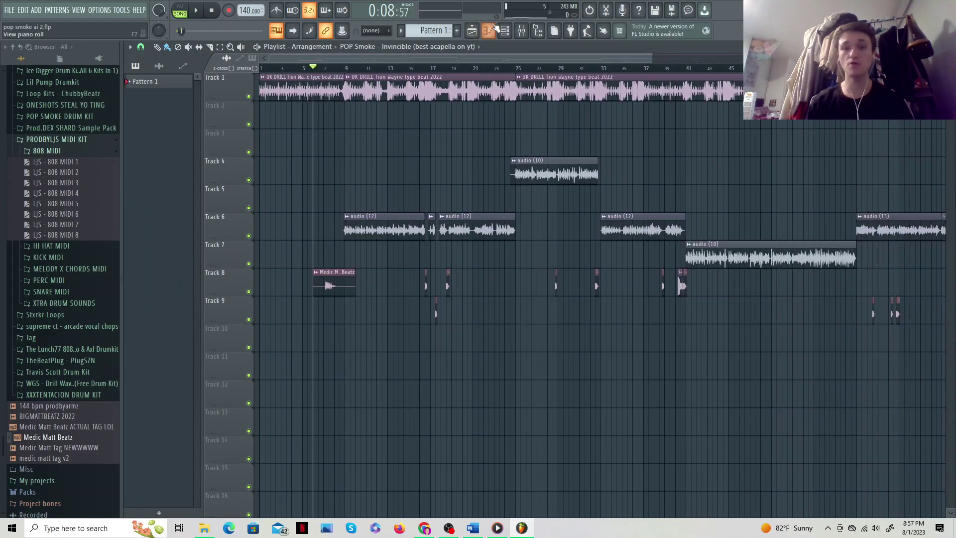
Step: Move the song position to bar 14, solo Track 6's vocals, and bring up the Insert 3 mixer
left_click(409, 68)
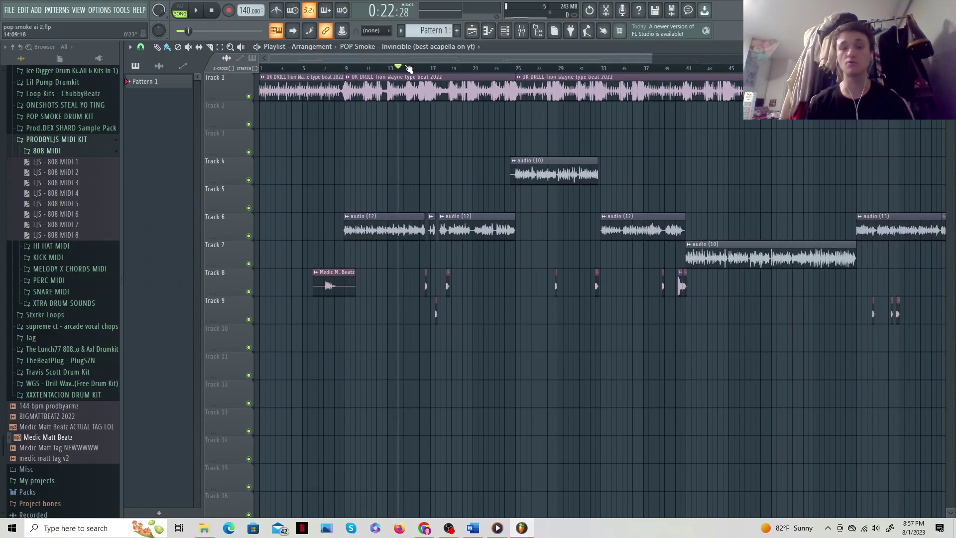
right_click(250, 96)
left_click(250, 236)
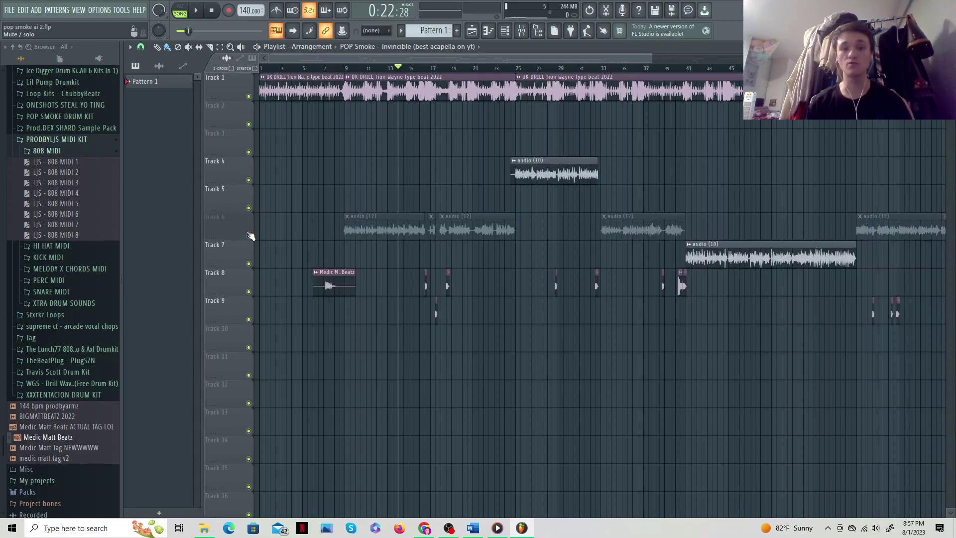
right_click(250, 236)
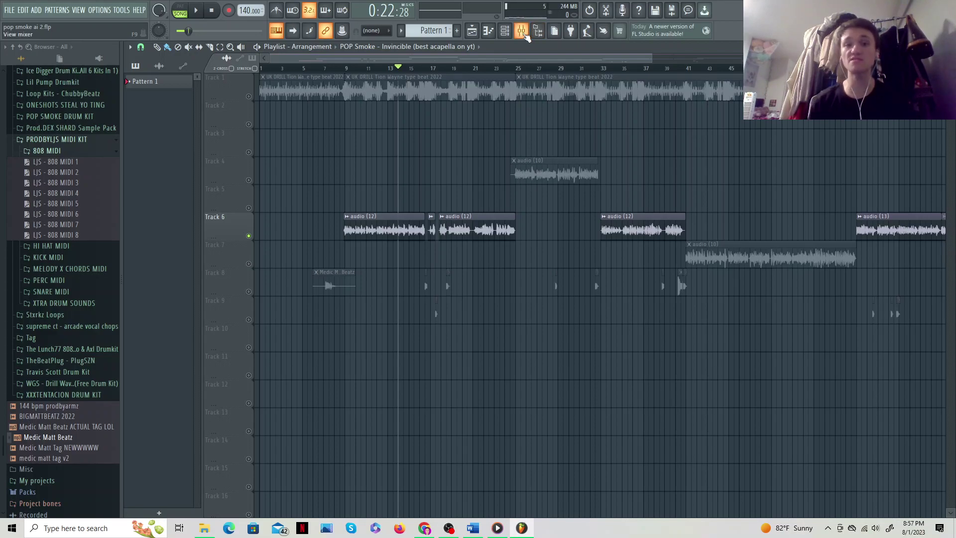
left_click(523, 32)
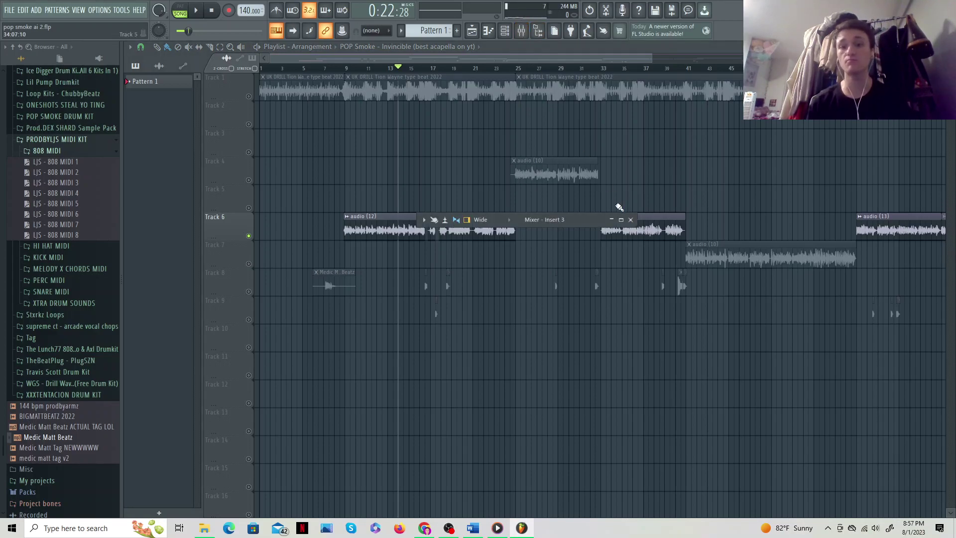
Step: Maximize the mixer and disable the Maximus effect on Insert 3
left_click(620, 220)
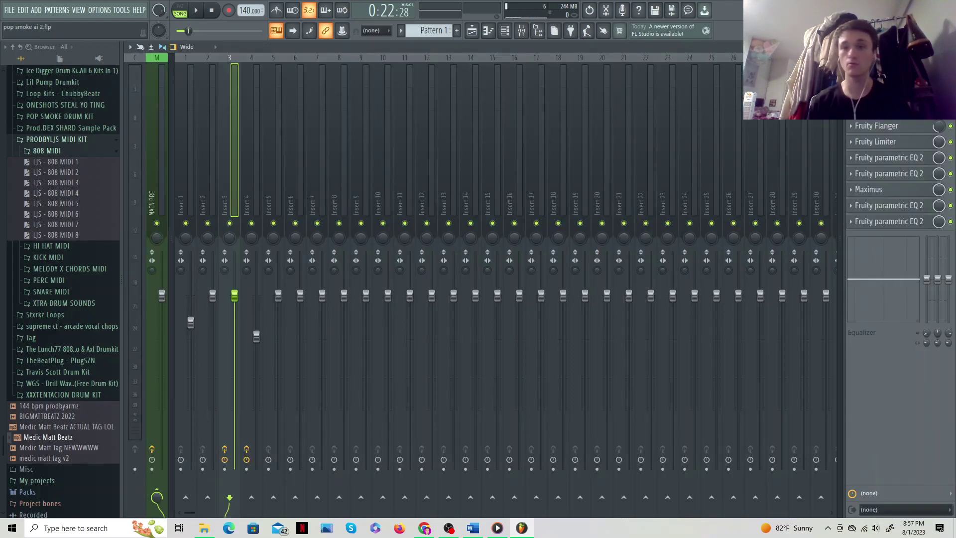
right_click(939, 126)
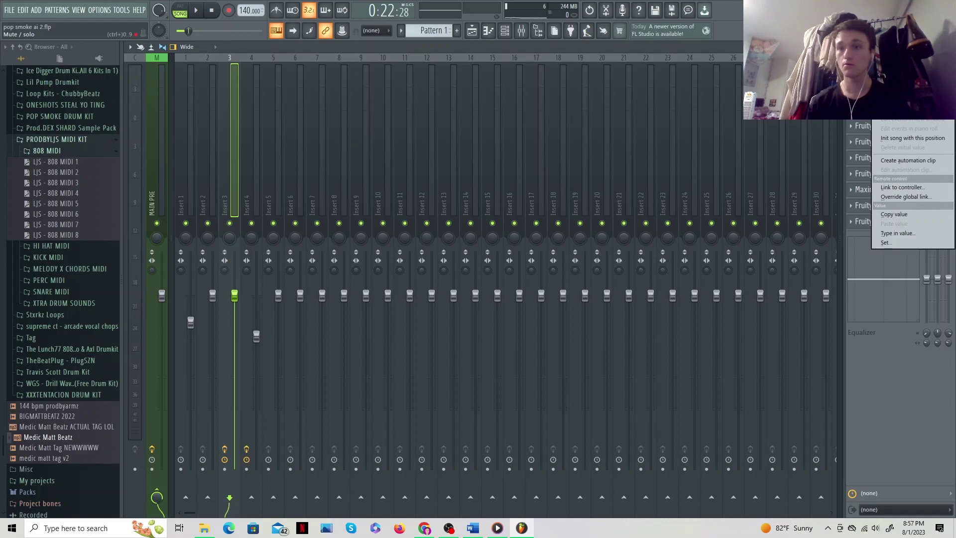
key("Escape")
right_click(939, 126)
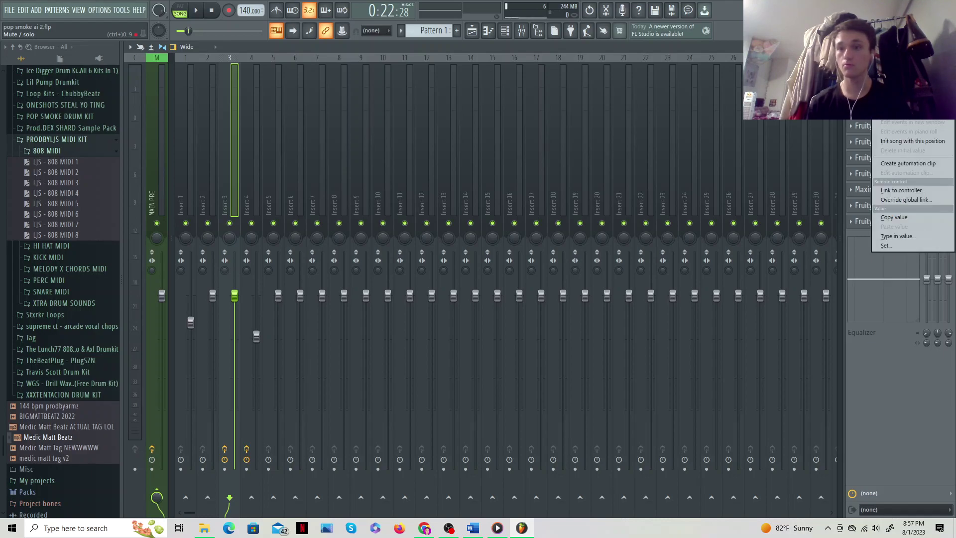
key("Escape")
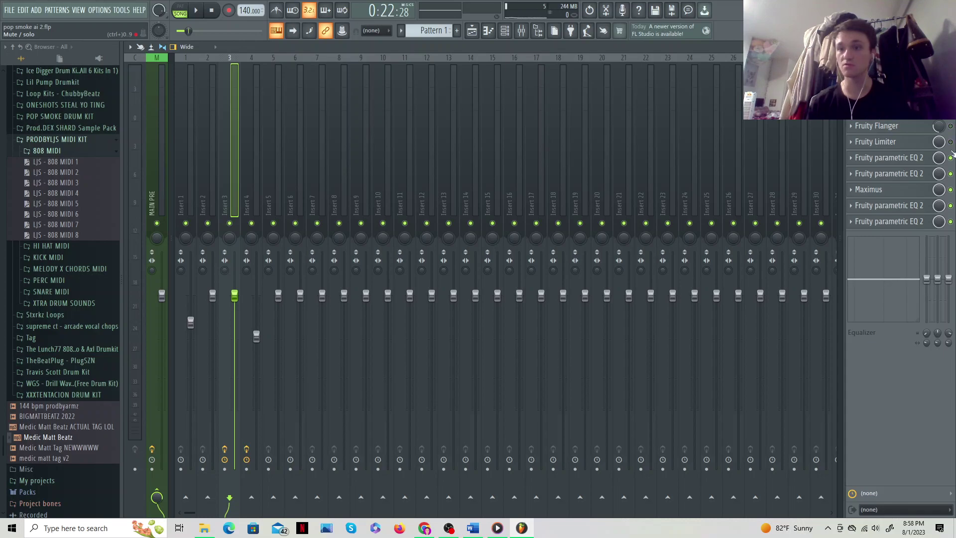
left_click(952, 190)
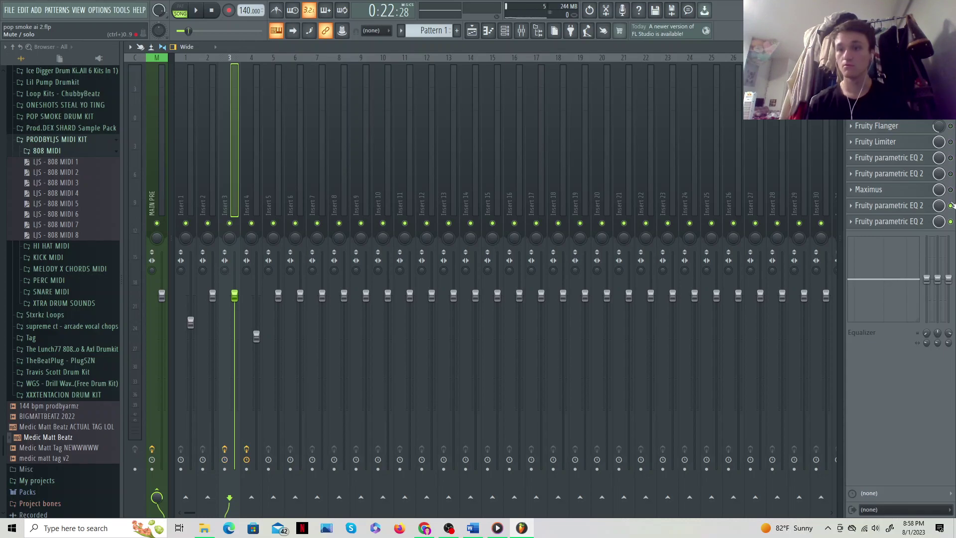
Step: Audition the song twice without Maximus, then switch back to the Playlist
left_click(196, 10)
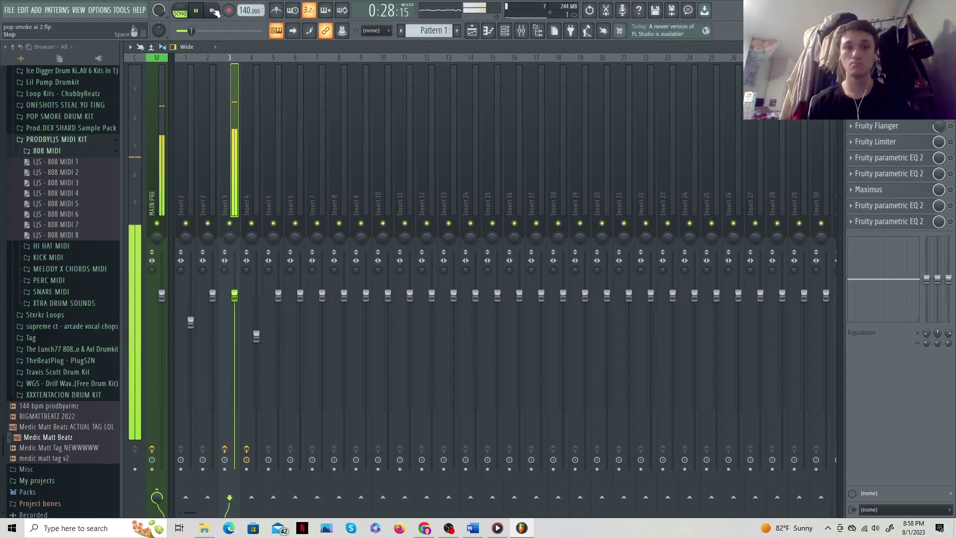
left_click(213, 11)
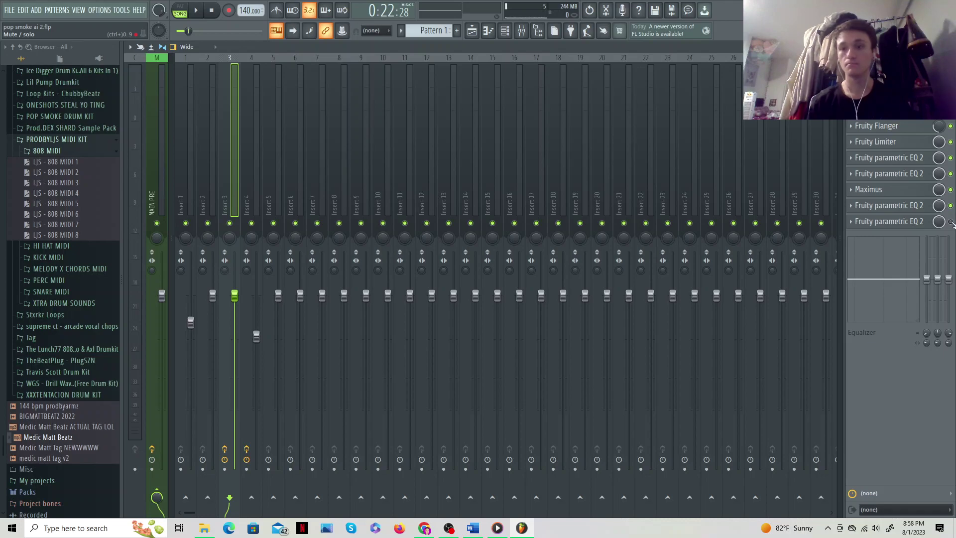
left_click(196, 12)
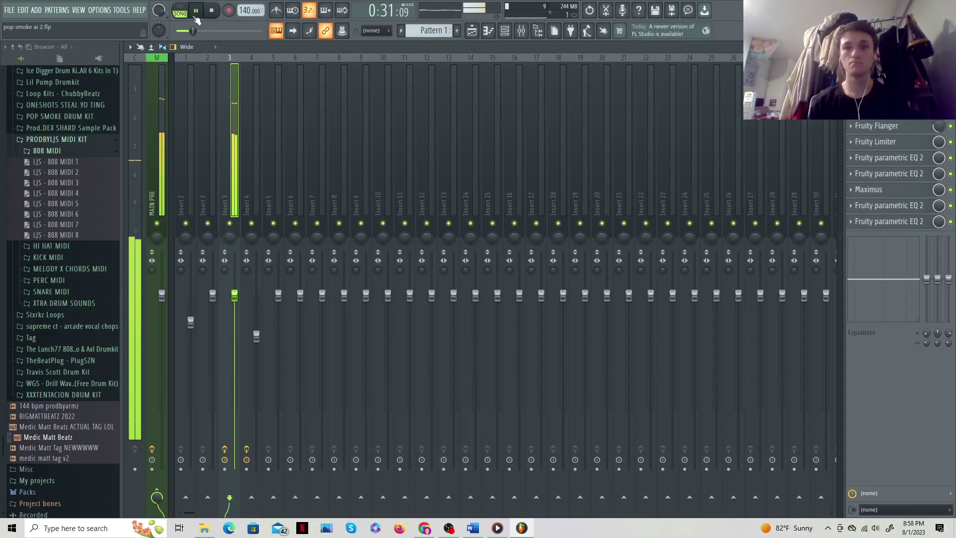
left_click(212, 11)
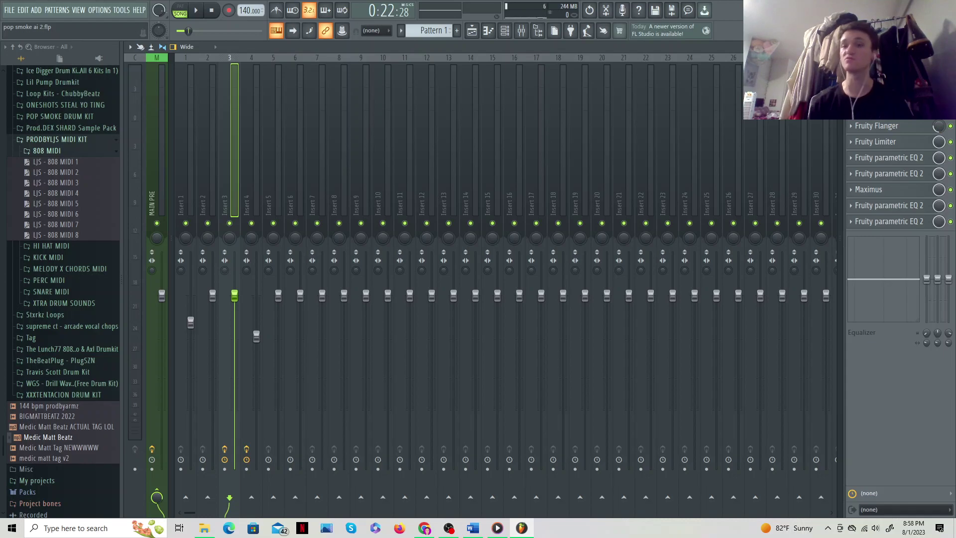
key("F5")
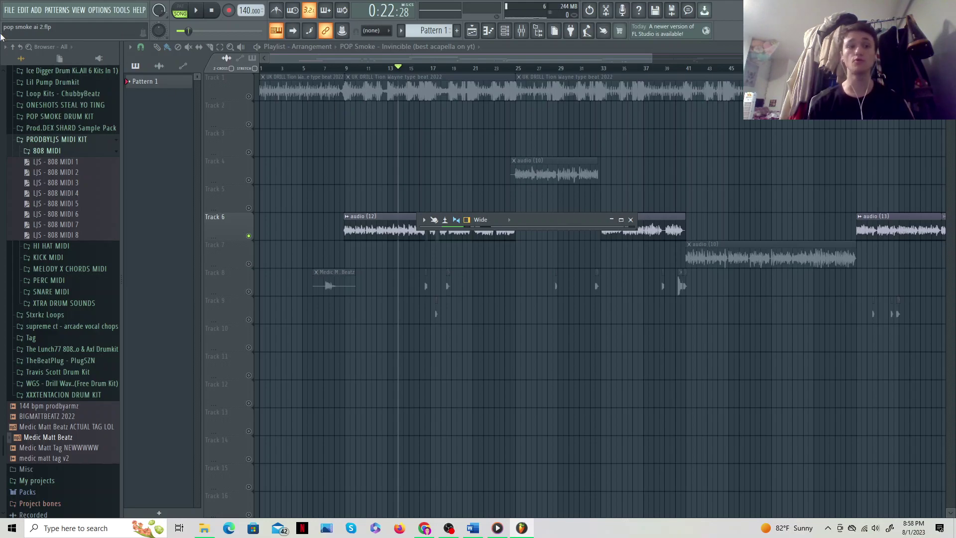
left_click(10, 10)
mouse_move(20, 97)
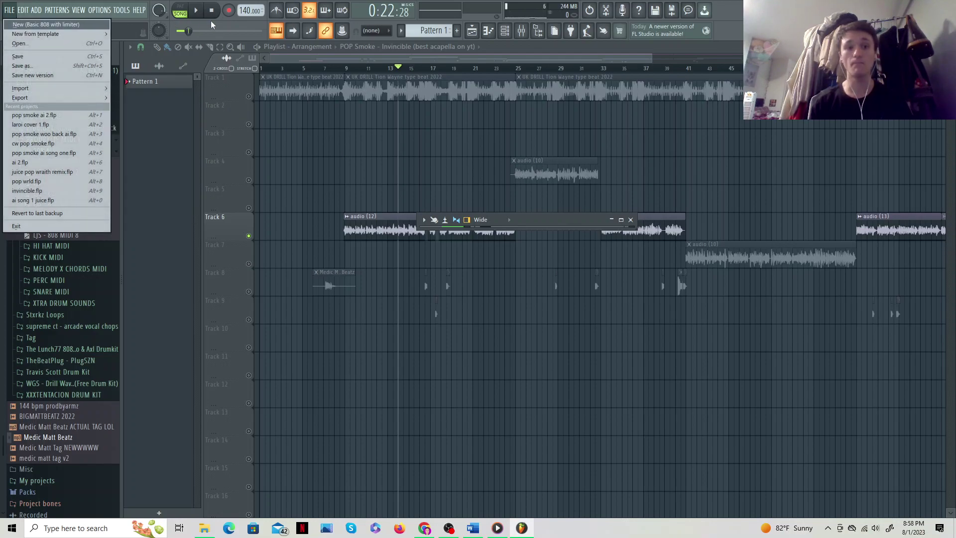
key("Escape")
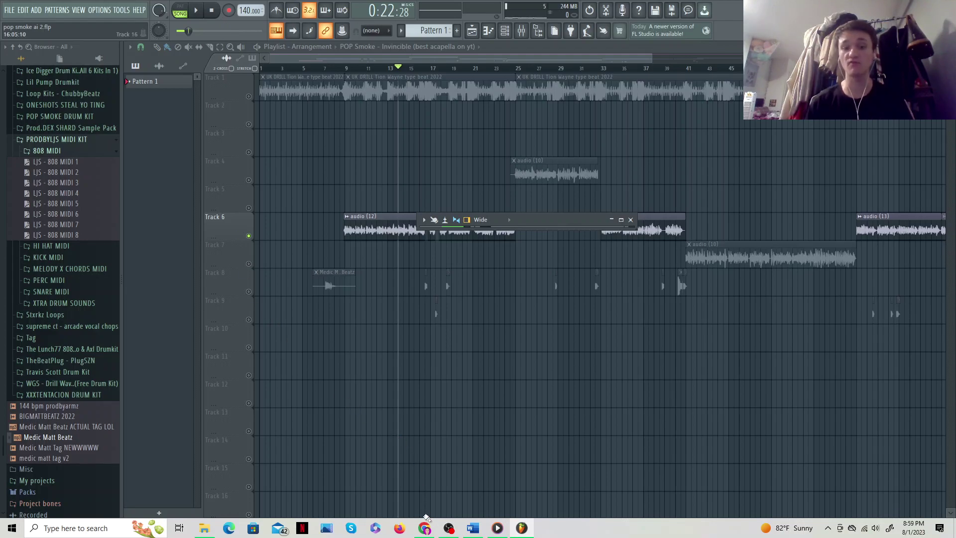
Step: Load the AI HUB voice-models channel URL in a new Chrome tab and clear the 'pop smoke' search
left_click(425, 528)
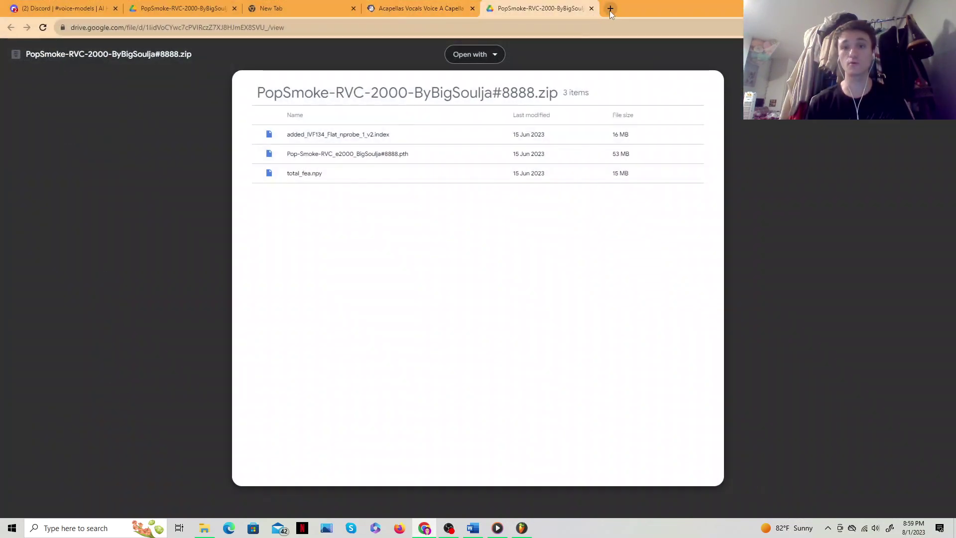
left_click(610, 10)
key("ctrl+v")
key("Return")
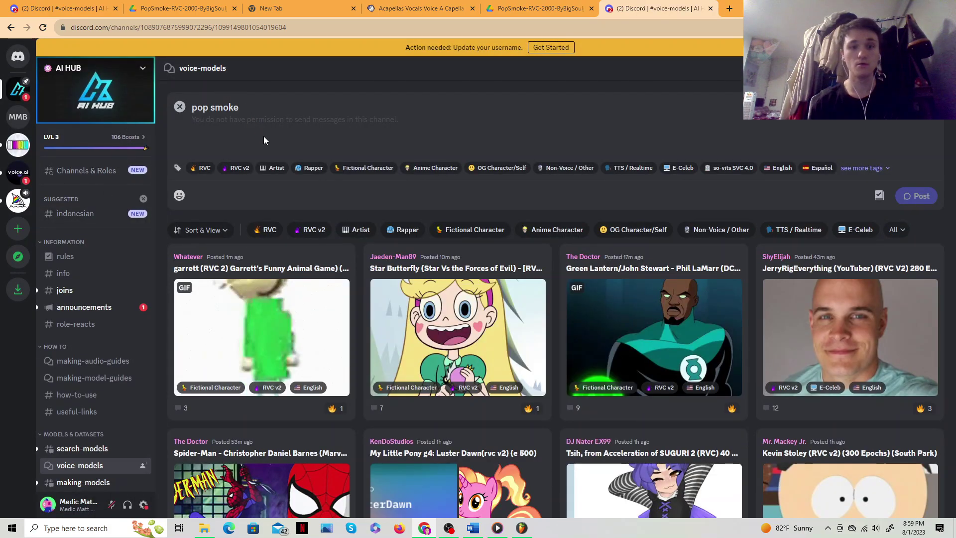
left_click(180, 107)
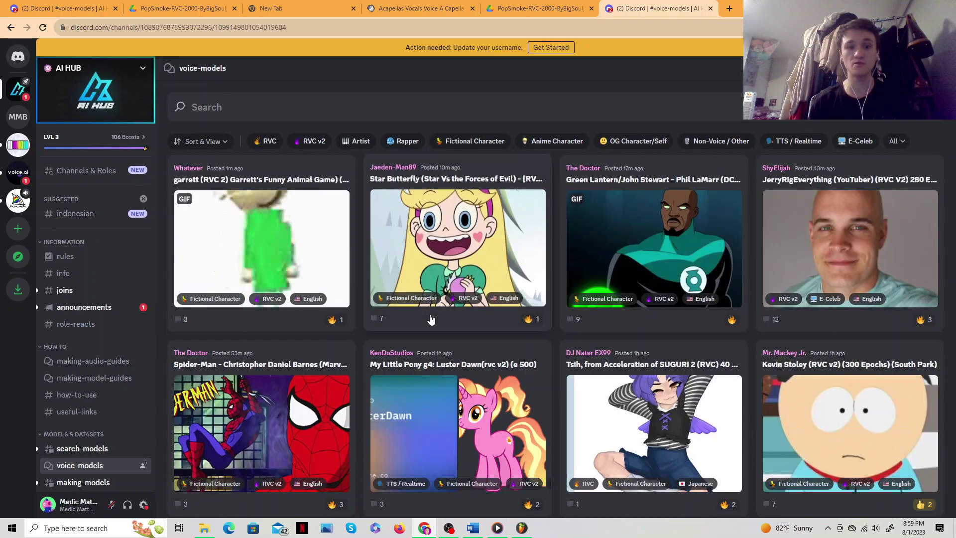
scroll(431, 320, "down", 3)
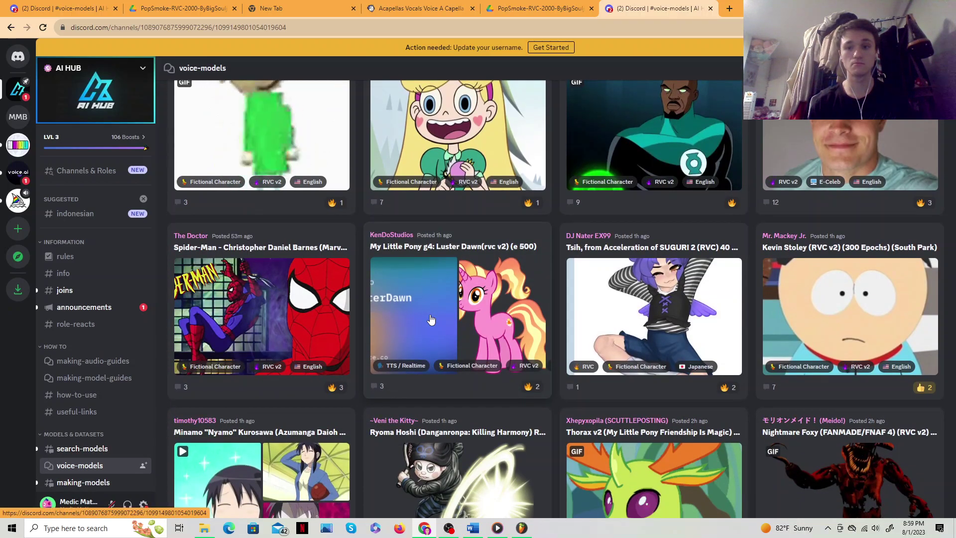
scroll(430, 319, "down", 3)
scroll(430, 320, "down", 3)
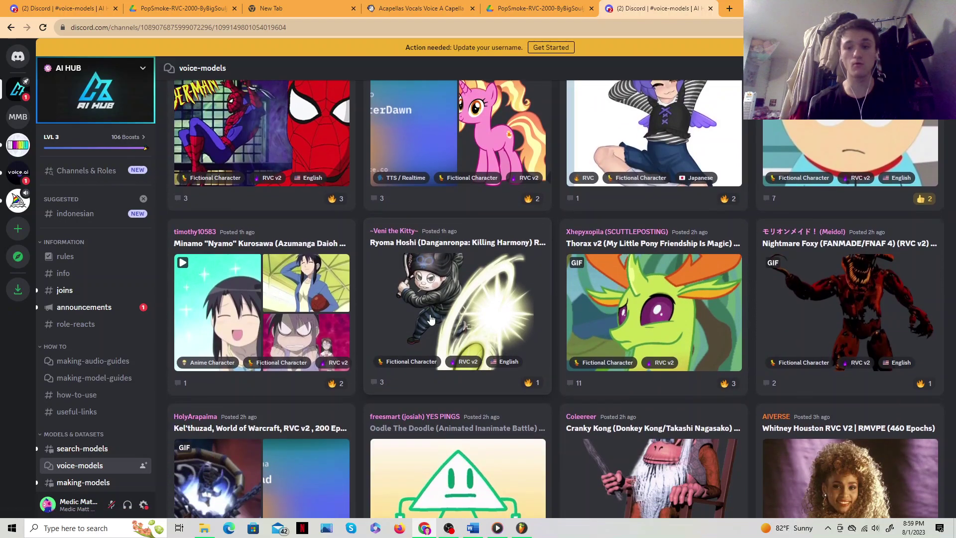
scroll(430, 320, "down", 3)
scroll(429, 320, "down", 3)
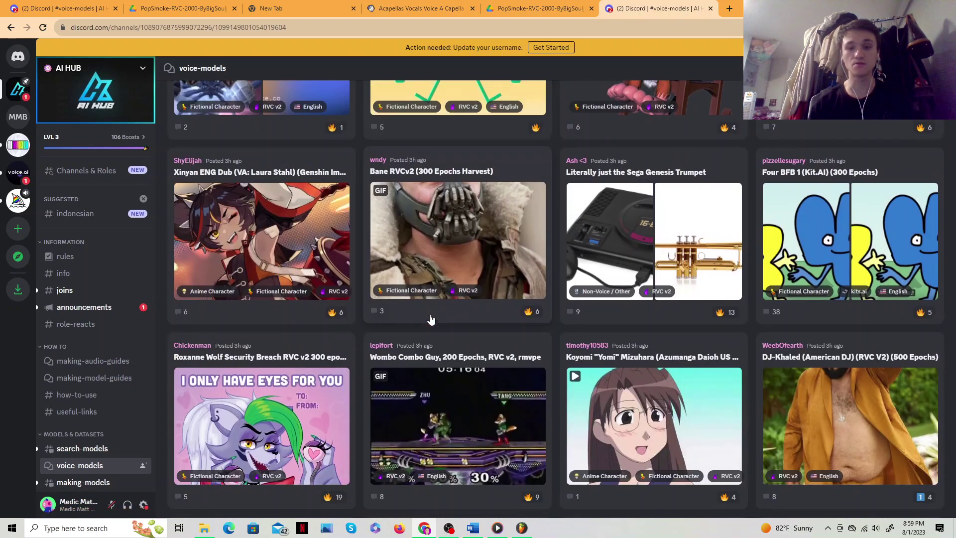
scroll(432, 320, "up", 10)
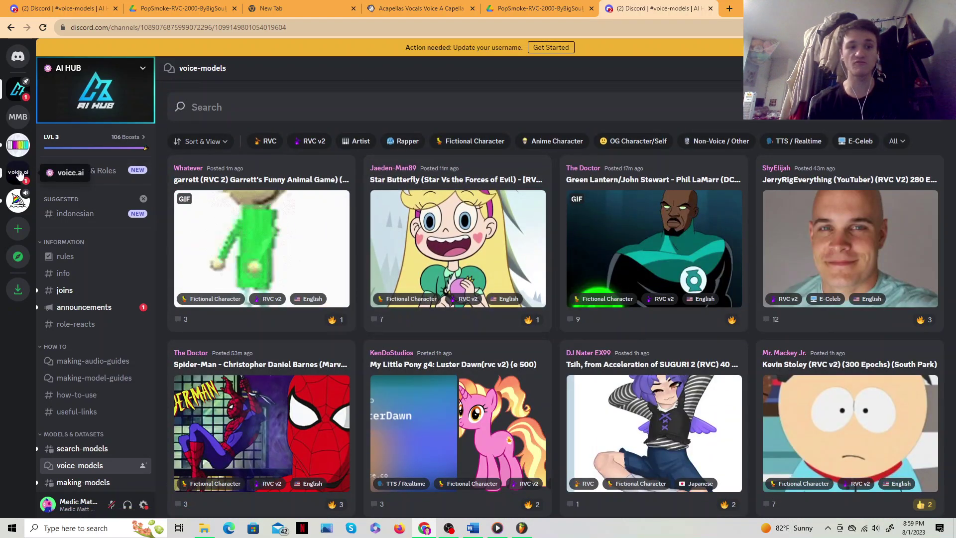
Step: Browse the AI World server's voice-models channel, then bring the OBS recorder to the front
left_click(18, 146)
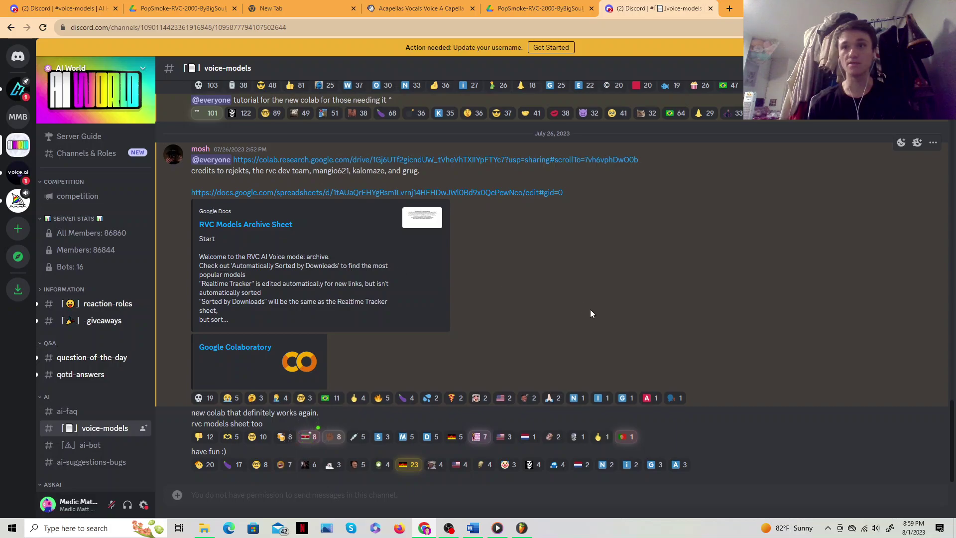
mouse_move(590, 314)
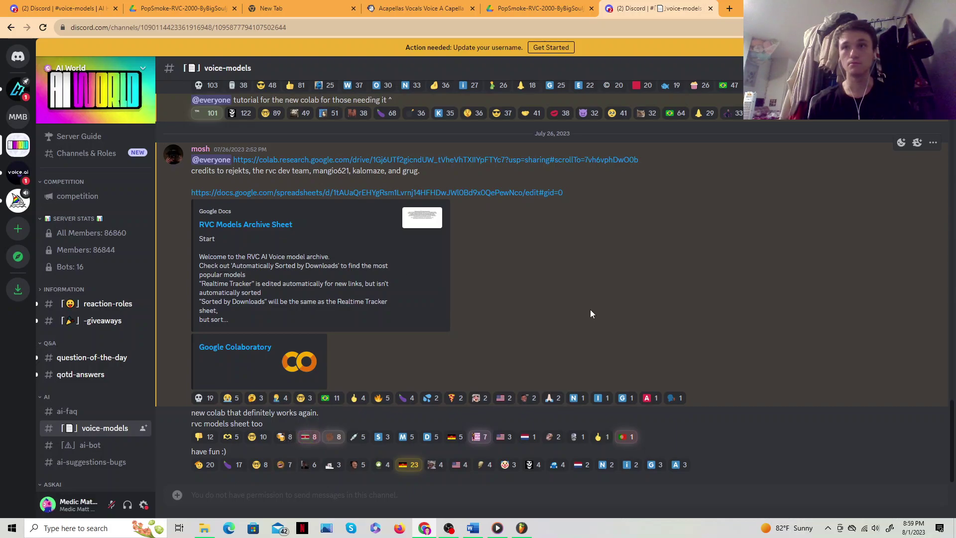
scroll(591, 314, "up", 2)
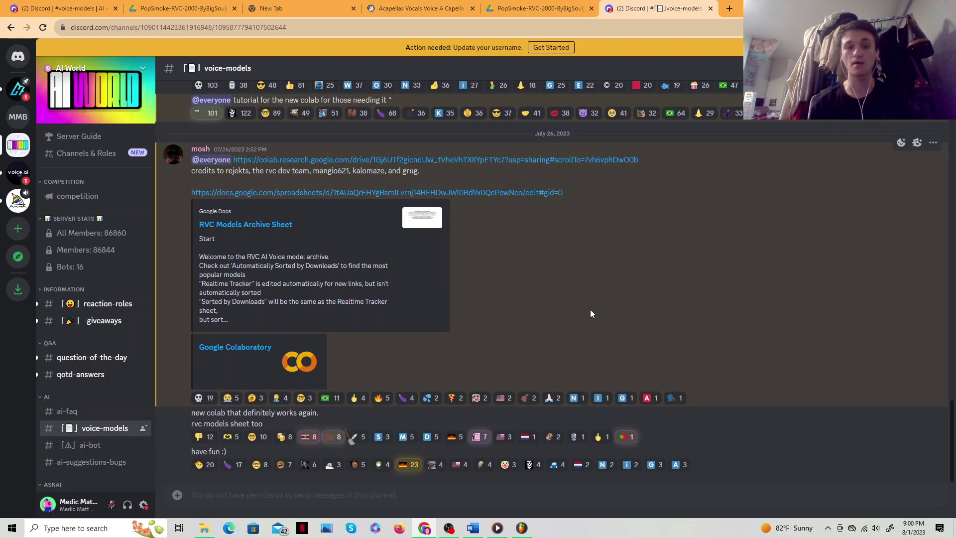
scroll(590, 312, "up", 5)
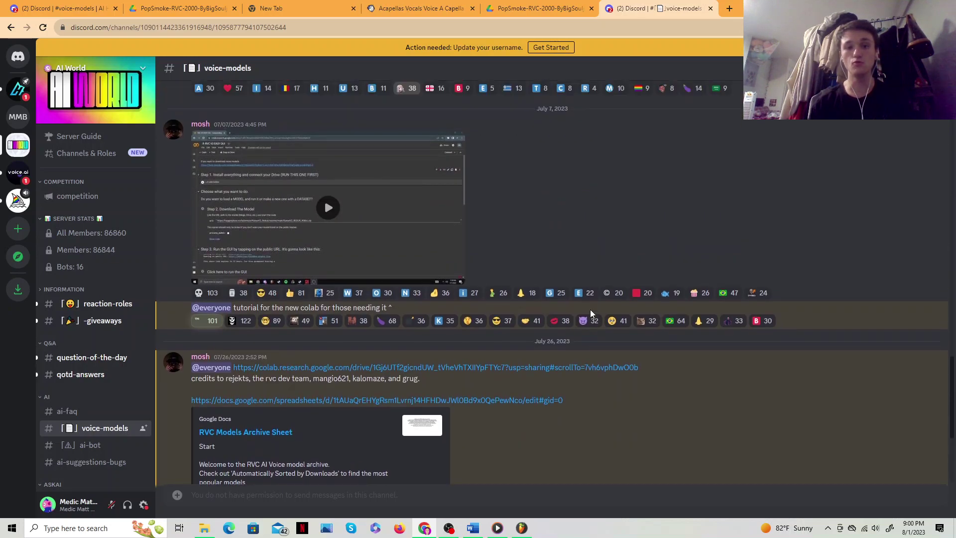
scroll(590, 314, "up", 2)
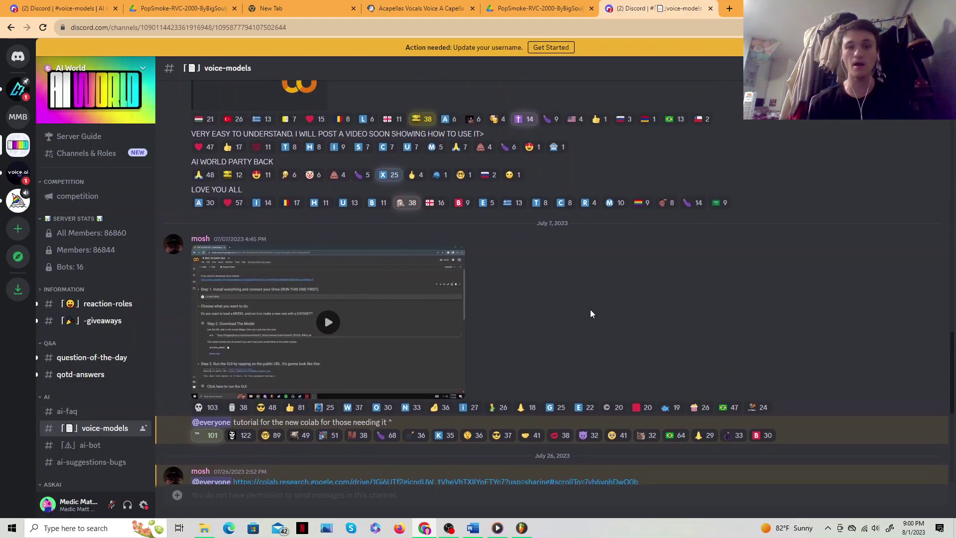
scroll(590, 314, "up", 2)
scroll(590, 314, "up", 3)
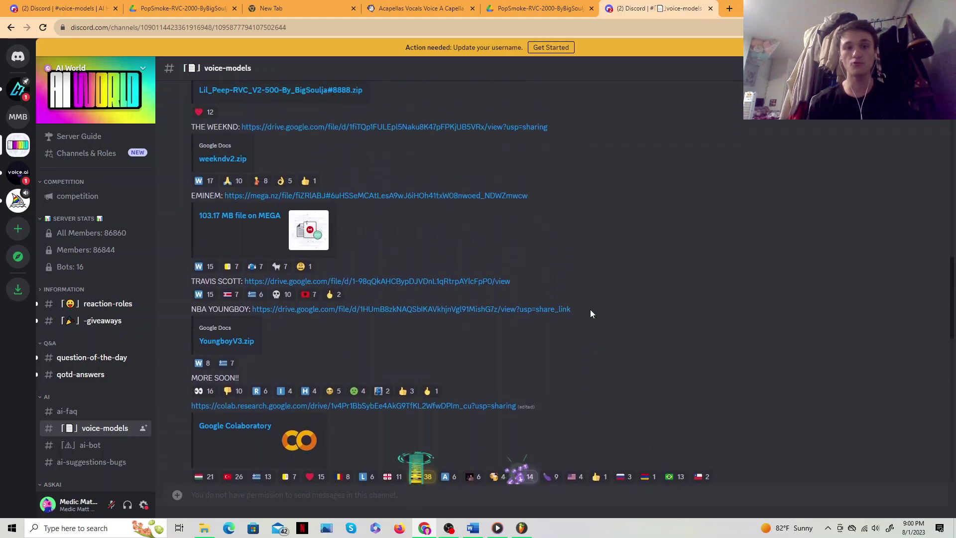
scroll(591, 314, "up", 2)
scroll(590, 313, "up", 1)
scroll(590, 314, "up", 1)
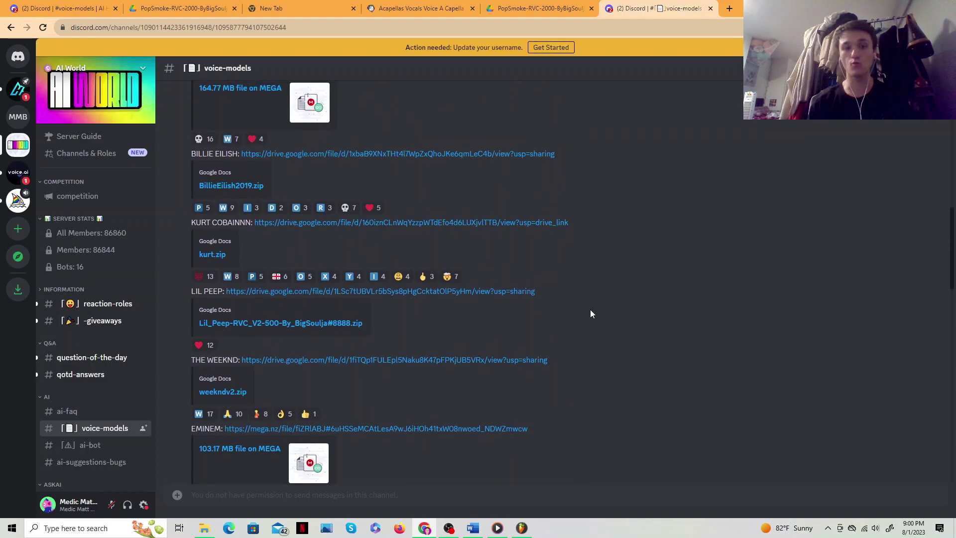
scroll(590, 315, "up", 1)
scroll(590, 314, "up", 1)
scroll(591, 314, "up", 2)
scroll(590, 314, "up", 1)
scroll(591, 313, "up", 2)
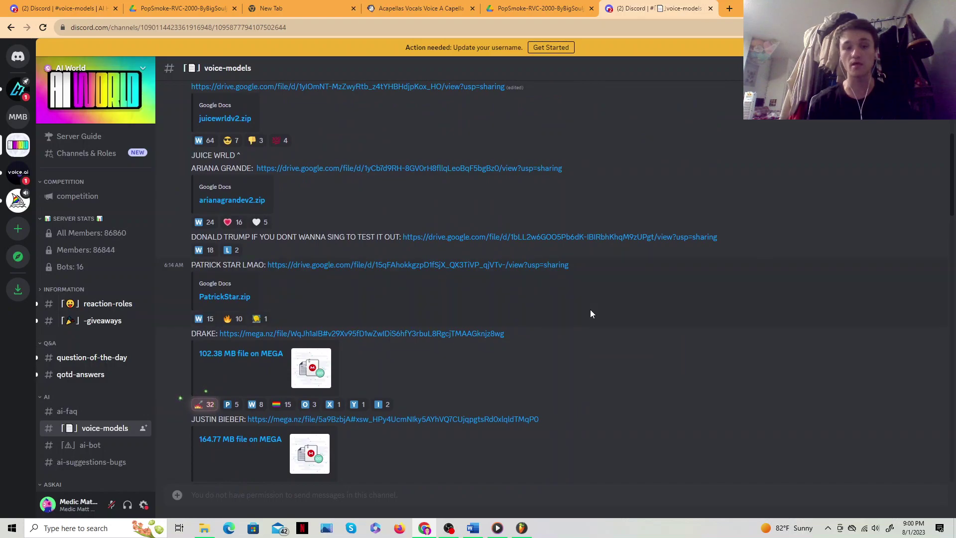
scroll(590, 314, "up", 1)
scroll(591, 314, "down", 1)
scroll(590, 314, "down", 1)
scroll(590, 314, "down", 3)
scroll(590, 313, "down", 2)
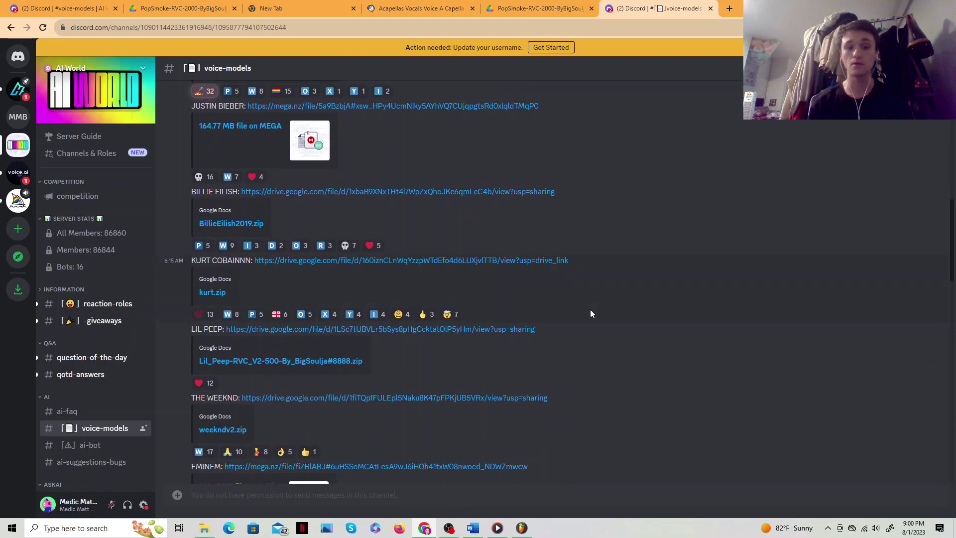
scroll(591, 314, "down", 3)
scroll(591, 314, "down", 2)
scroll(590, 314, "down", 1)
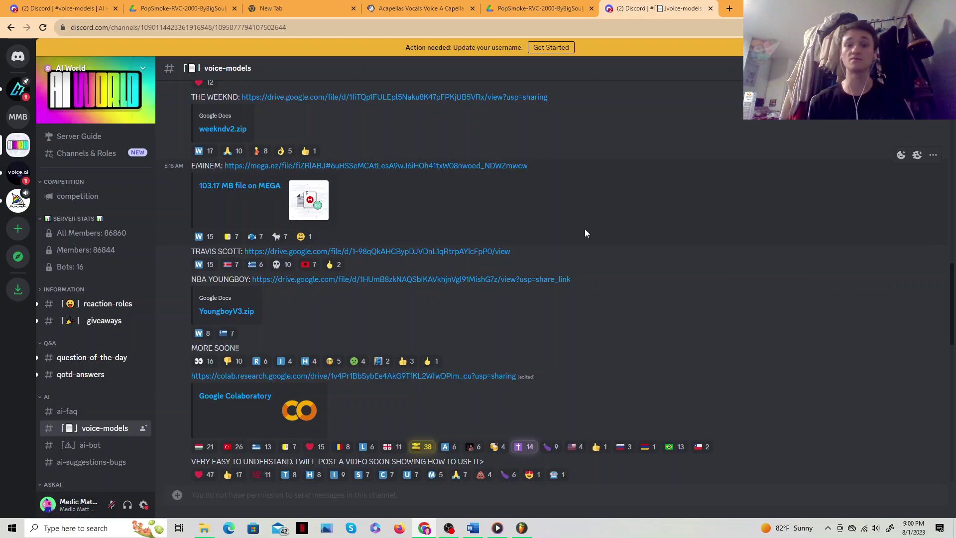
left_click(448, 528)
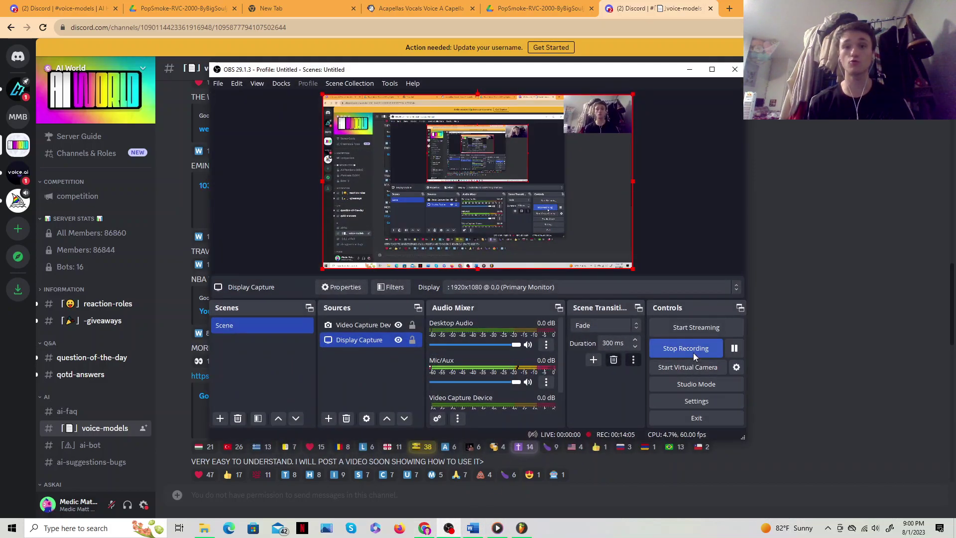